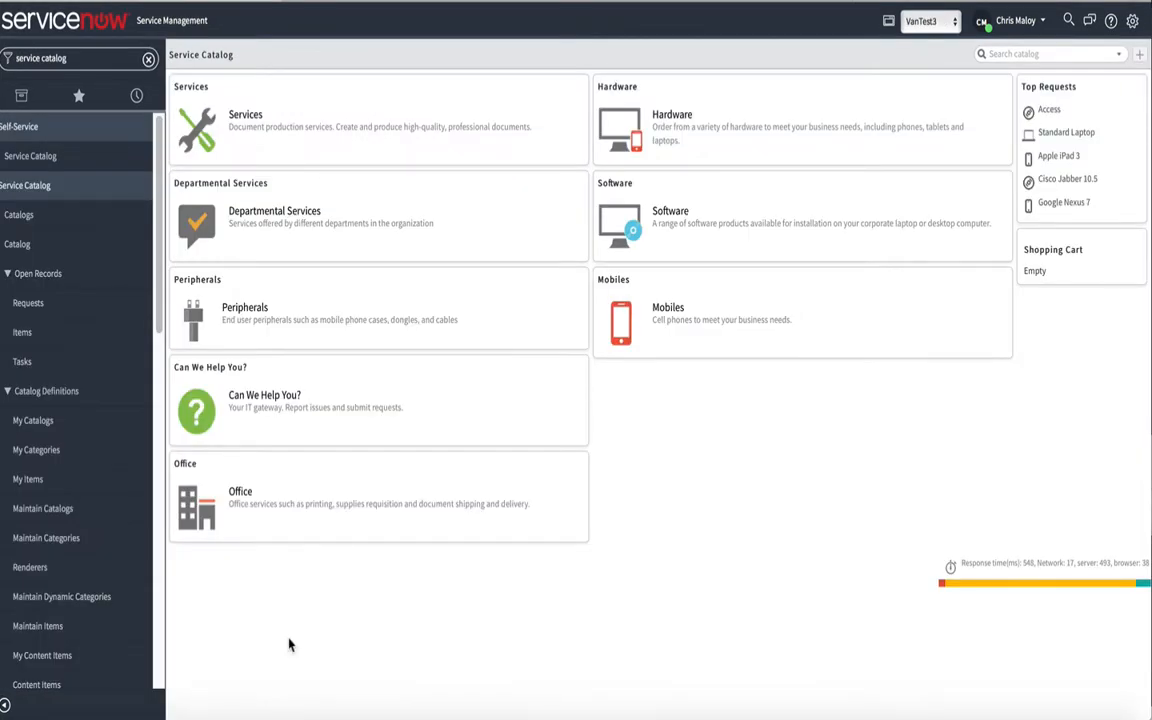
# Submit a Service Category Request under Departmental Services for the Finance department, named Finance Services, and create its category and table
pyautogui.click(275, 212)
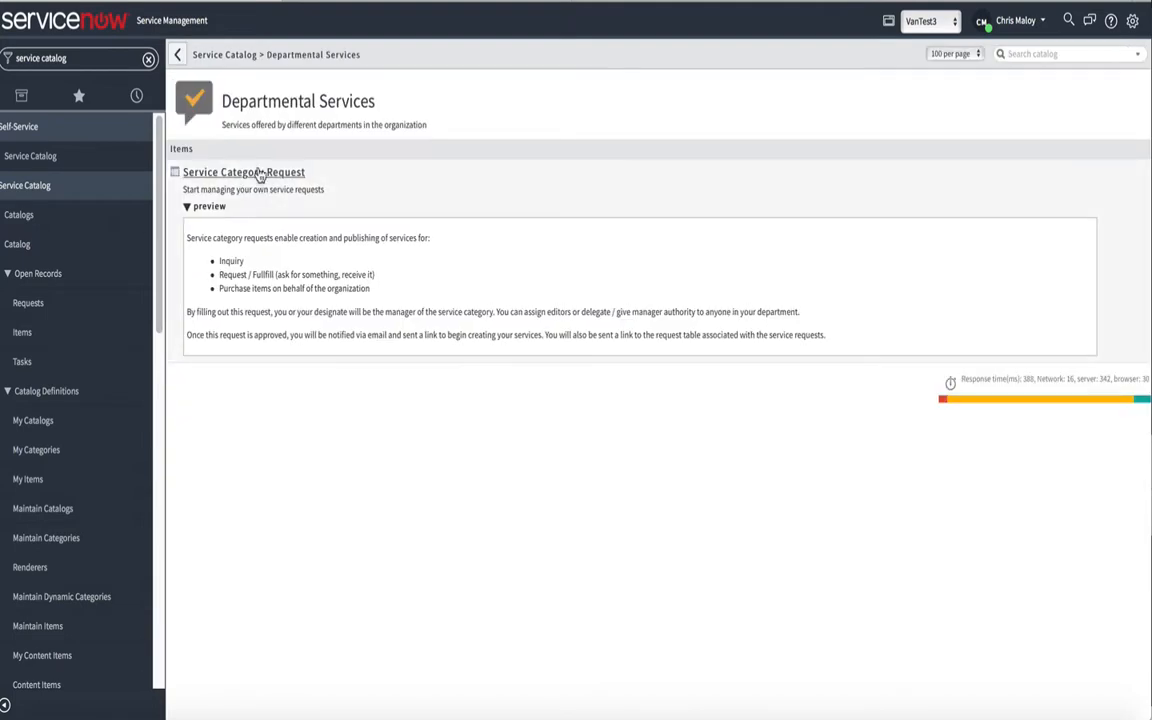
pyautogui.click(258, 173)
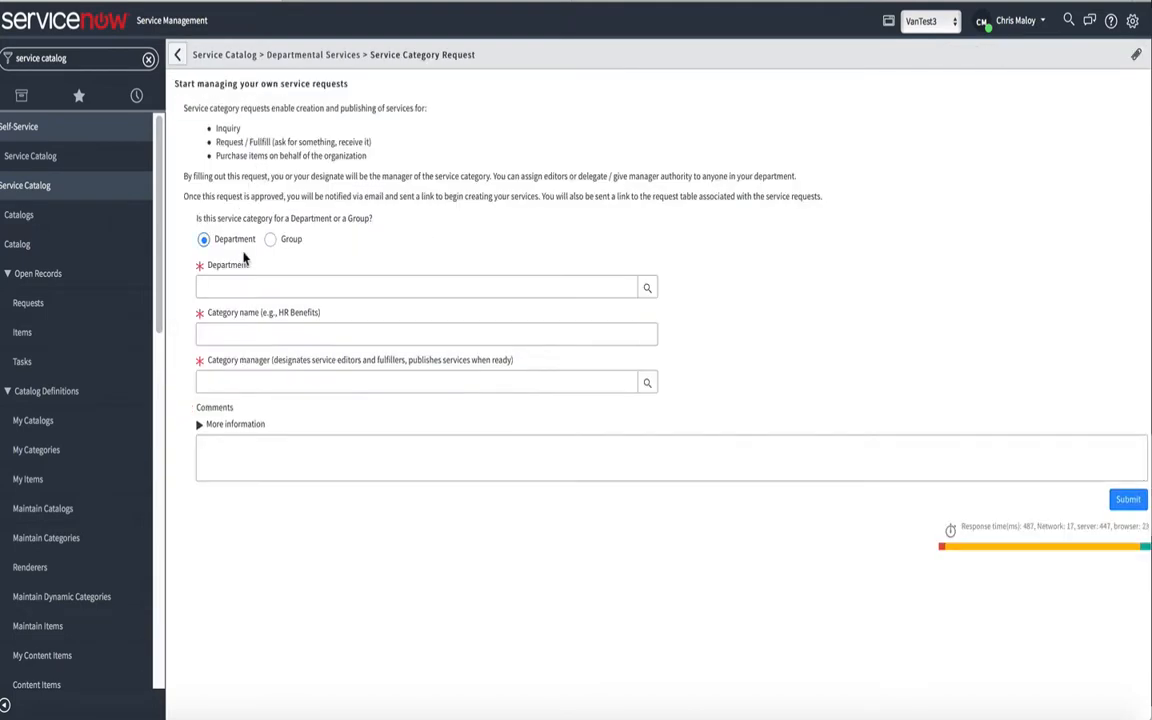
pyautogui.click(239, 285)
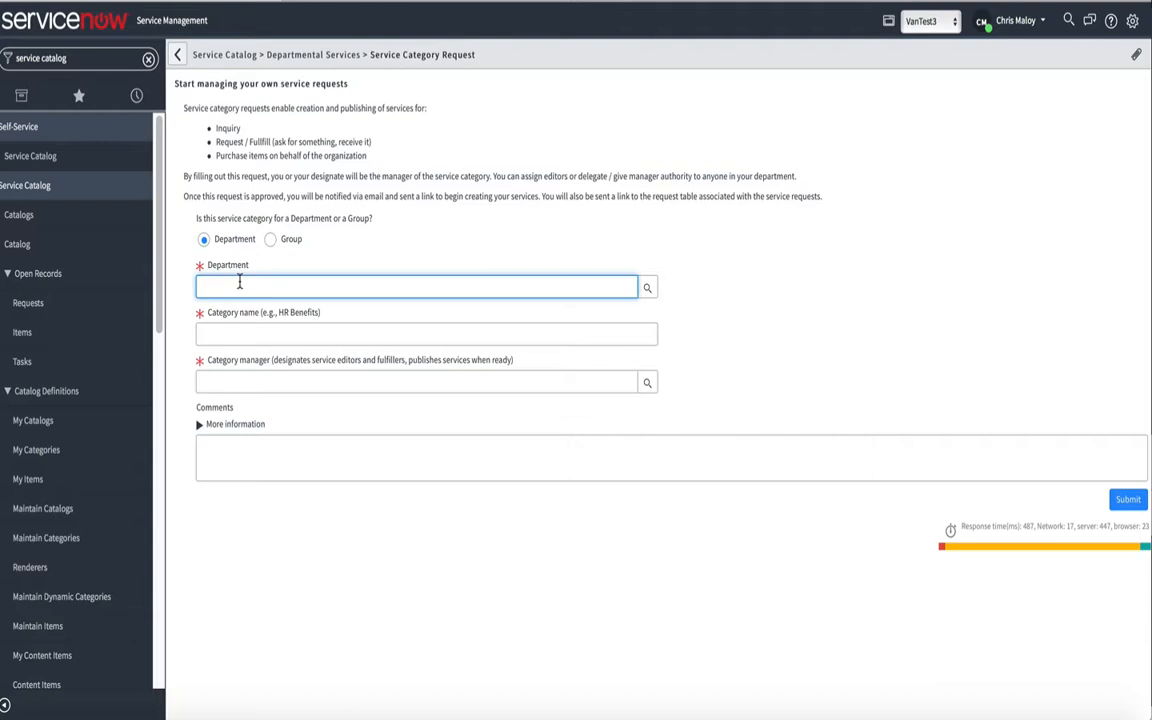
pyautogui.write('fin')
pyautogui.click(233, 304)
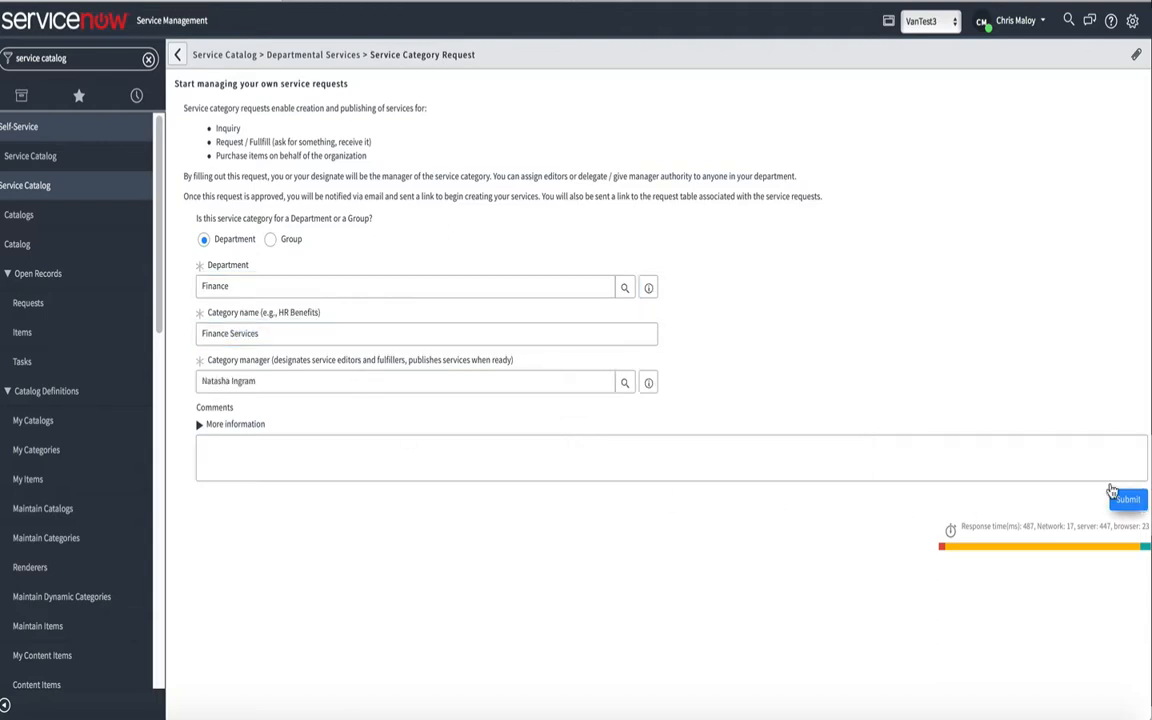
pyautogui.click(1127, 499)
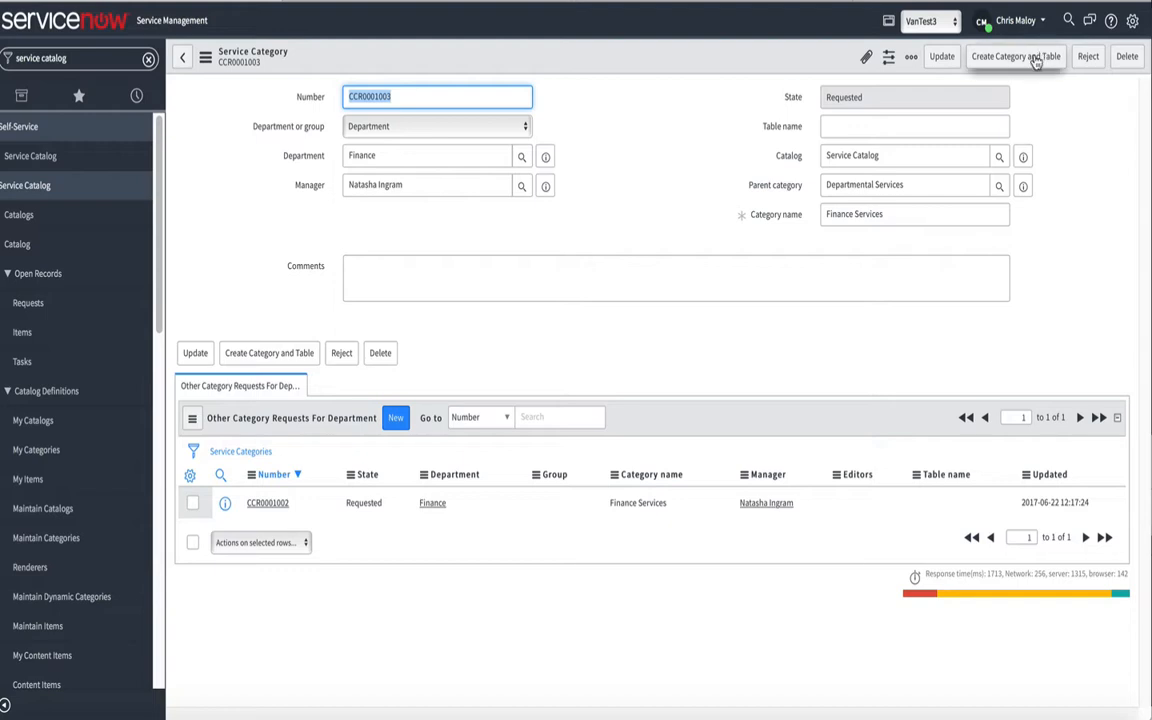
pyautogui.click(998, 60)
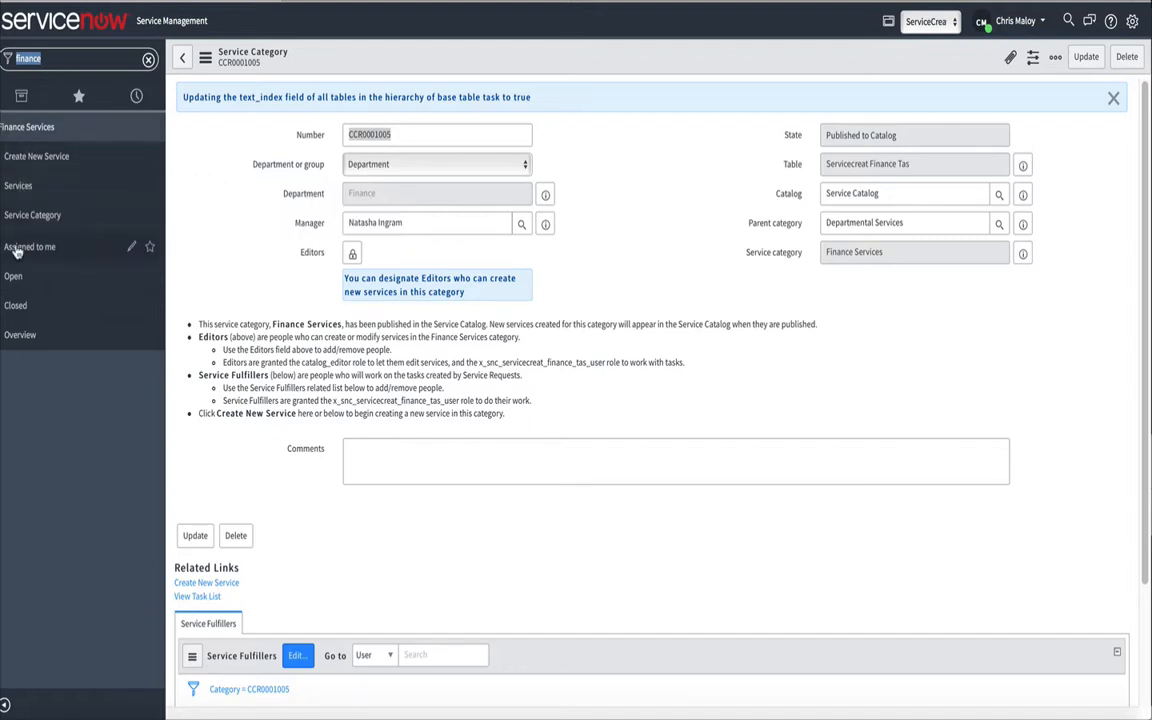
# Start a new service under Finance Services and look through its configuration and availability settings before returning to the design
pyautogui.click(28, 159)
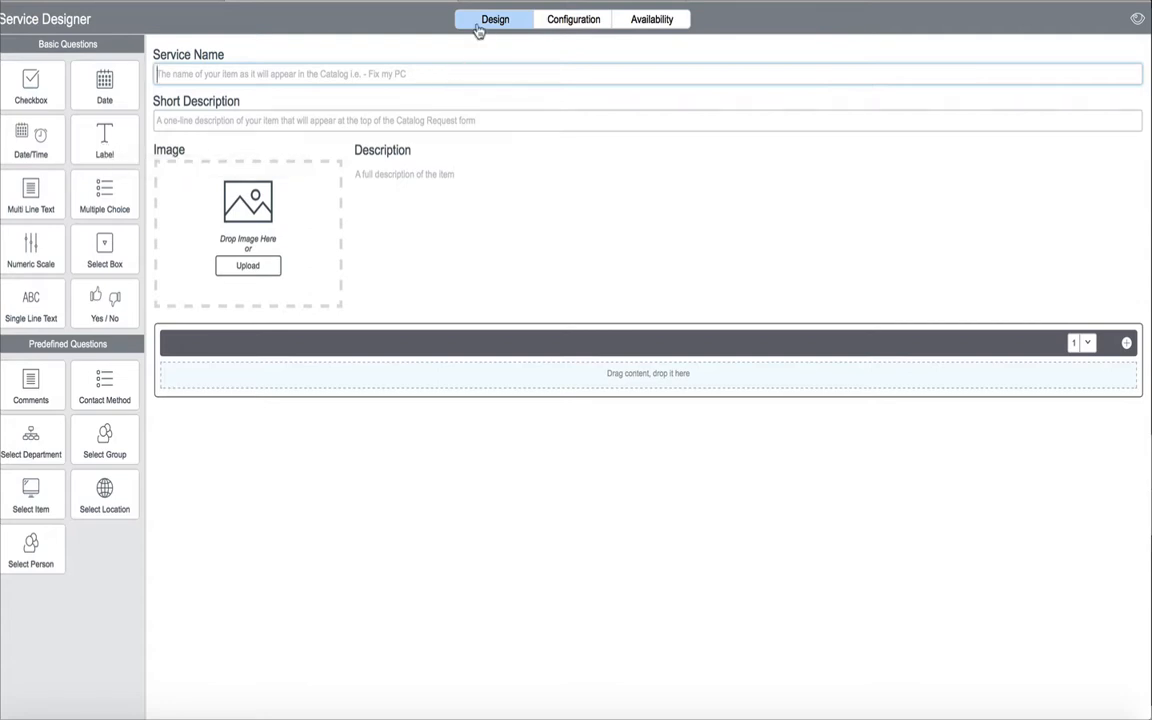
pyautogui.click(567, 31)
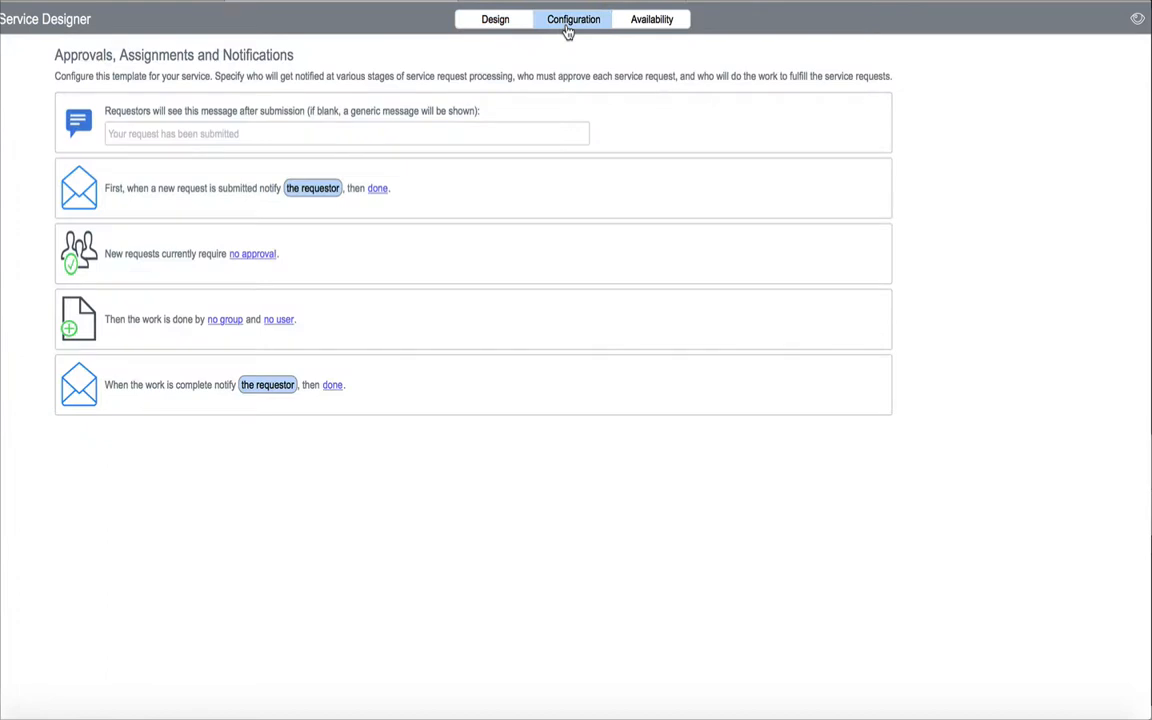
pyautogui.click(654, 22)
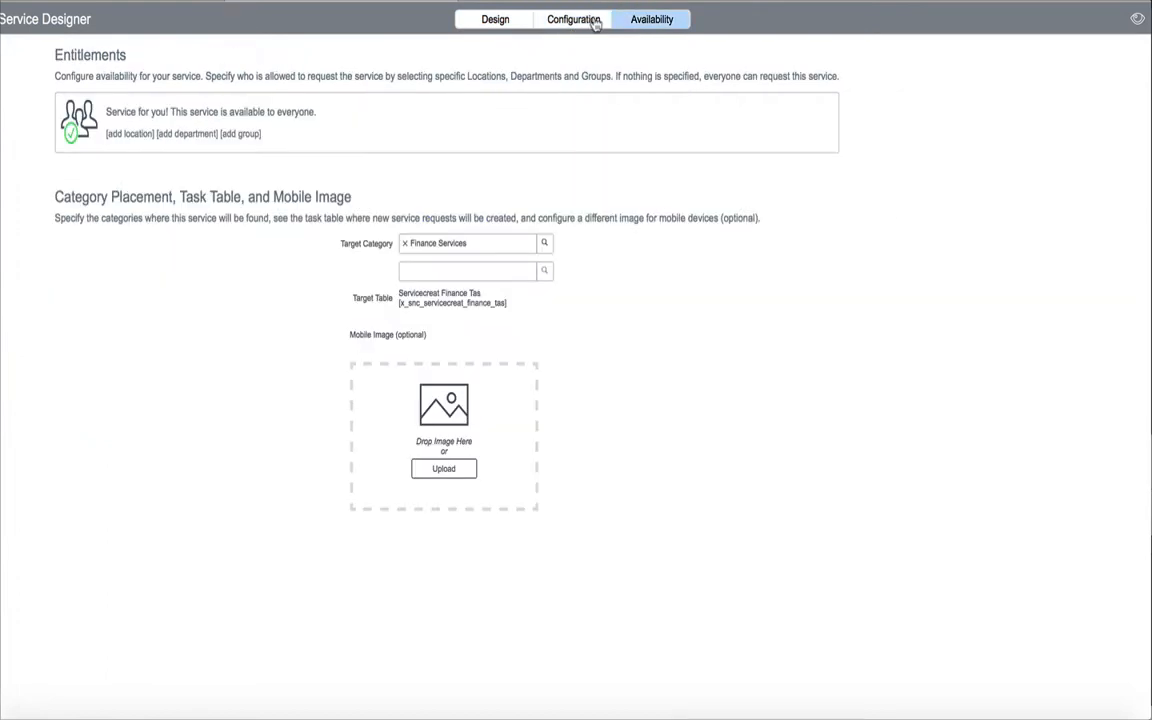
pyautogui.click(495, 20)
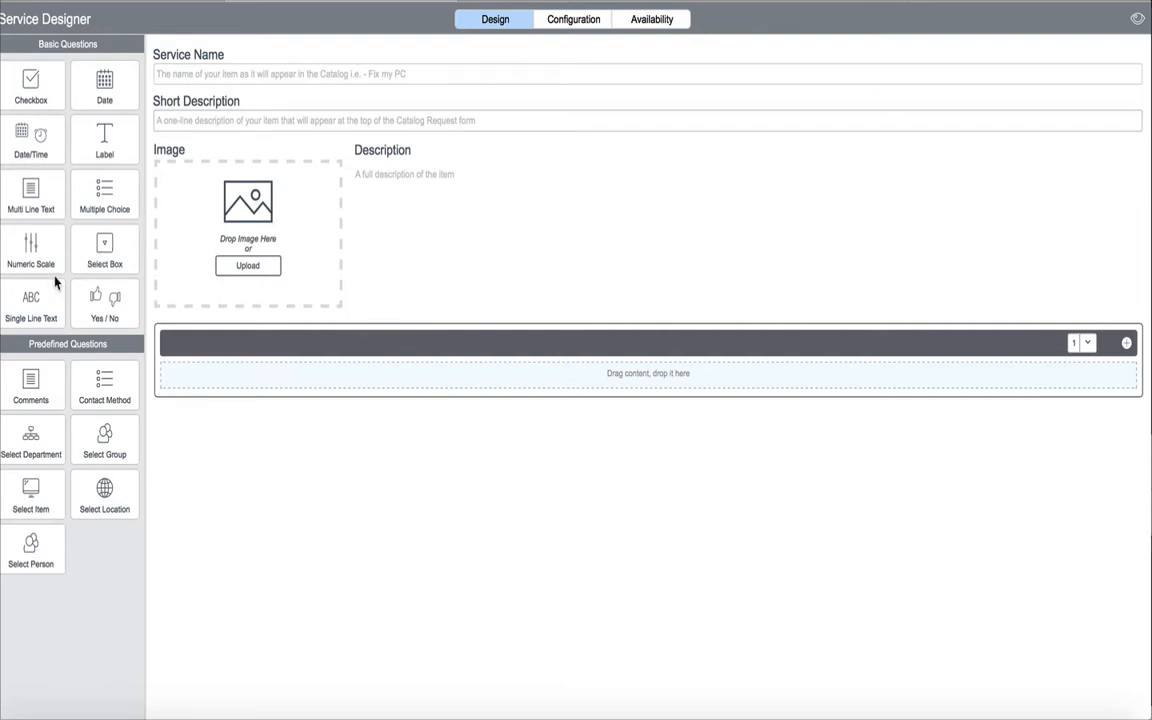
# Add a Single Line Text question labelled "Flight Confirmation Number" to the service form
pyautogui.moveTo(30, 295); pyautogui.dragTo(228, 375)
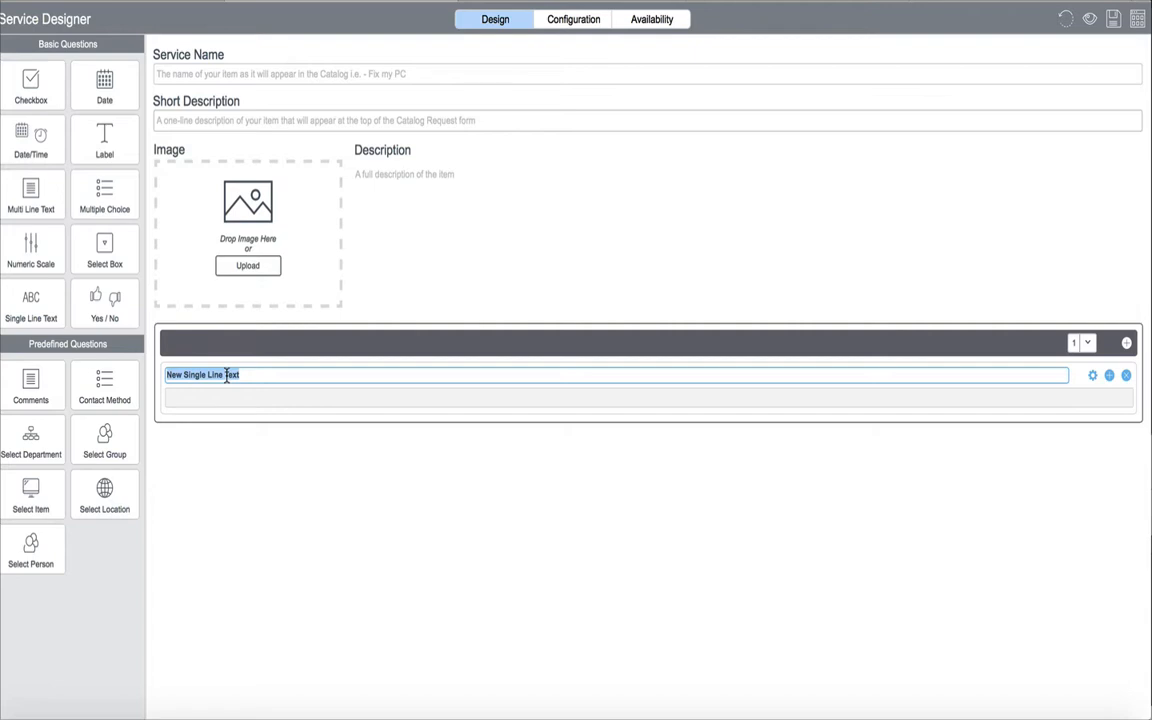
pyautogui.write('Flight Confirmation Number')
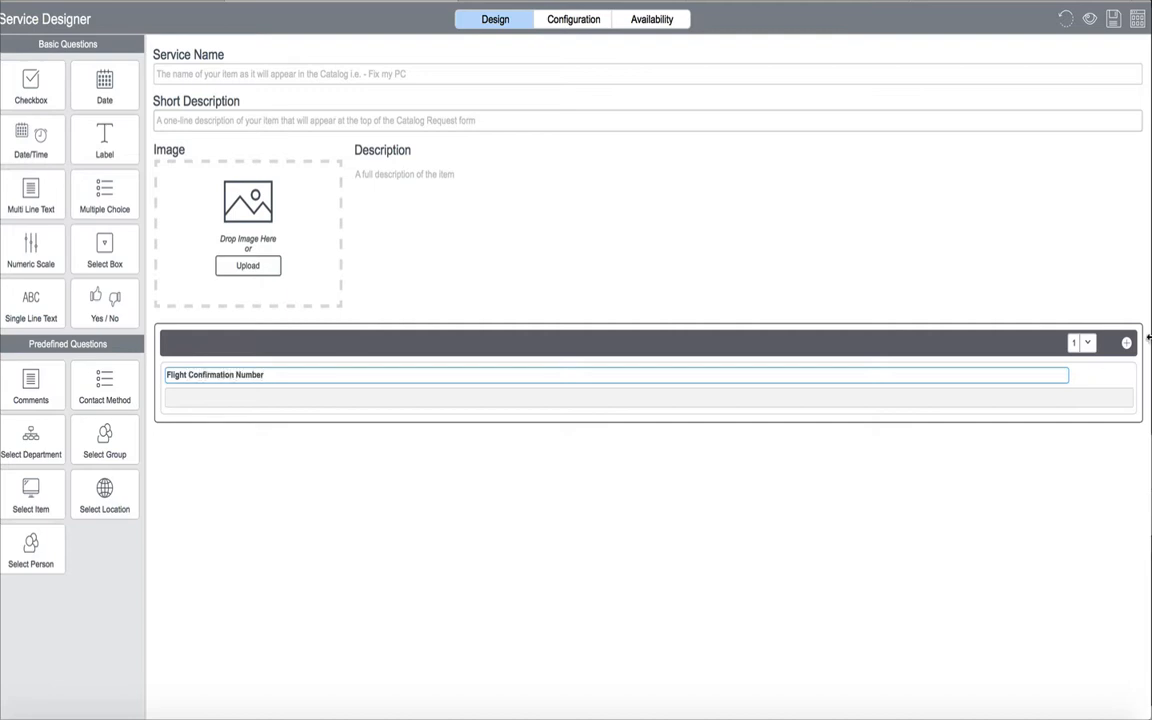
# Make the Flight Confirmation Number question always mandatory
pyautogui.click(1092, 376)
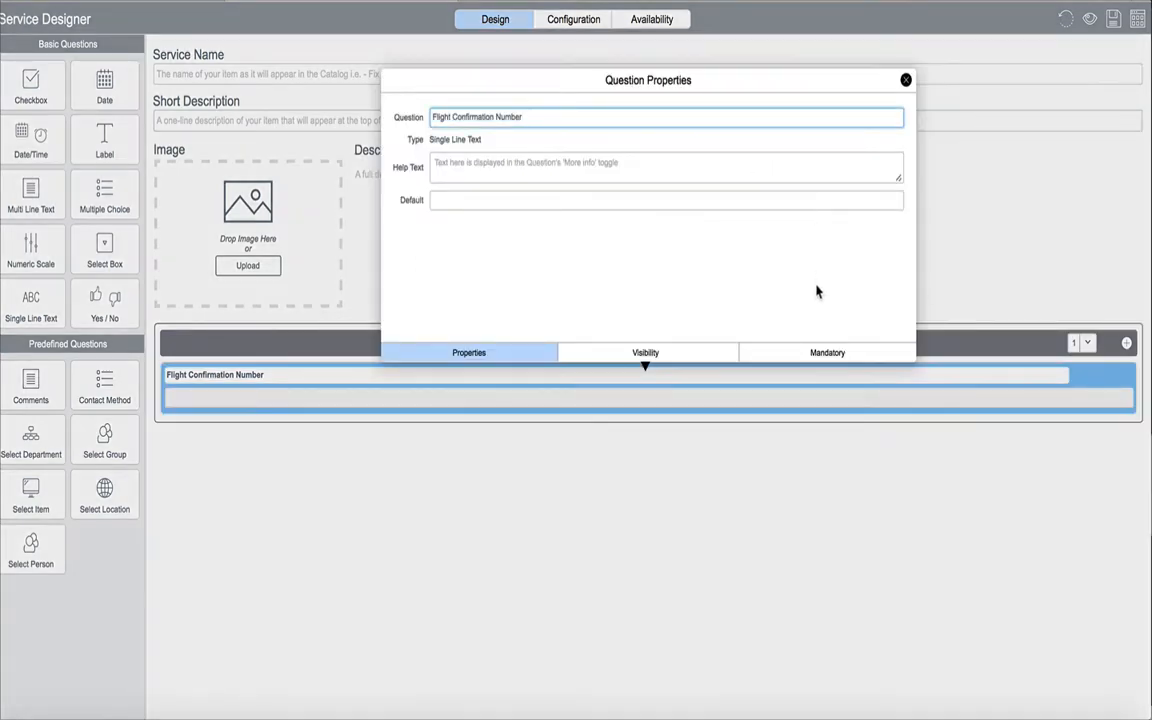
pyautogui.click(806, 356)
pyautogui.click(450, 138)
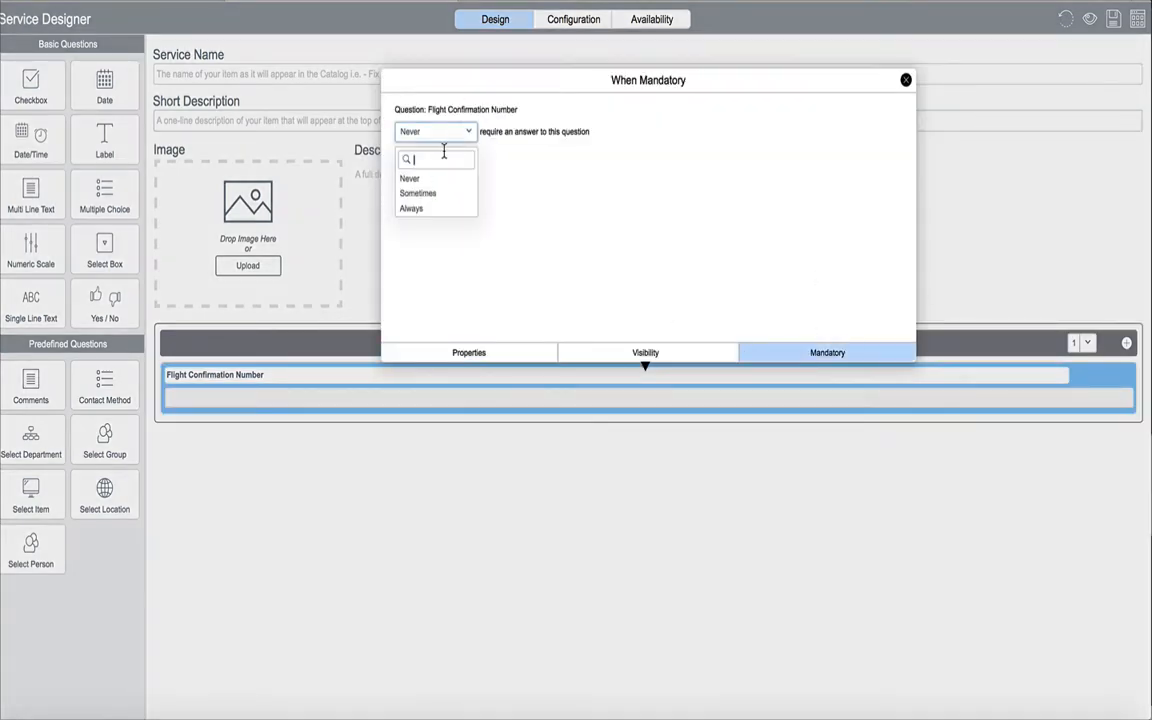
pyautogui.click(432, 209)
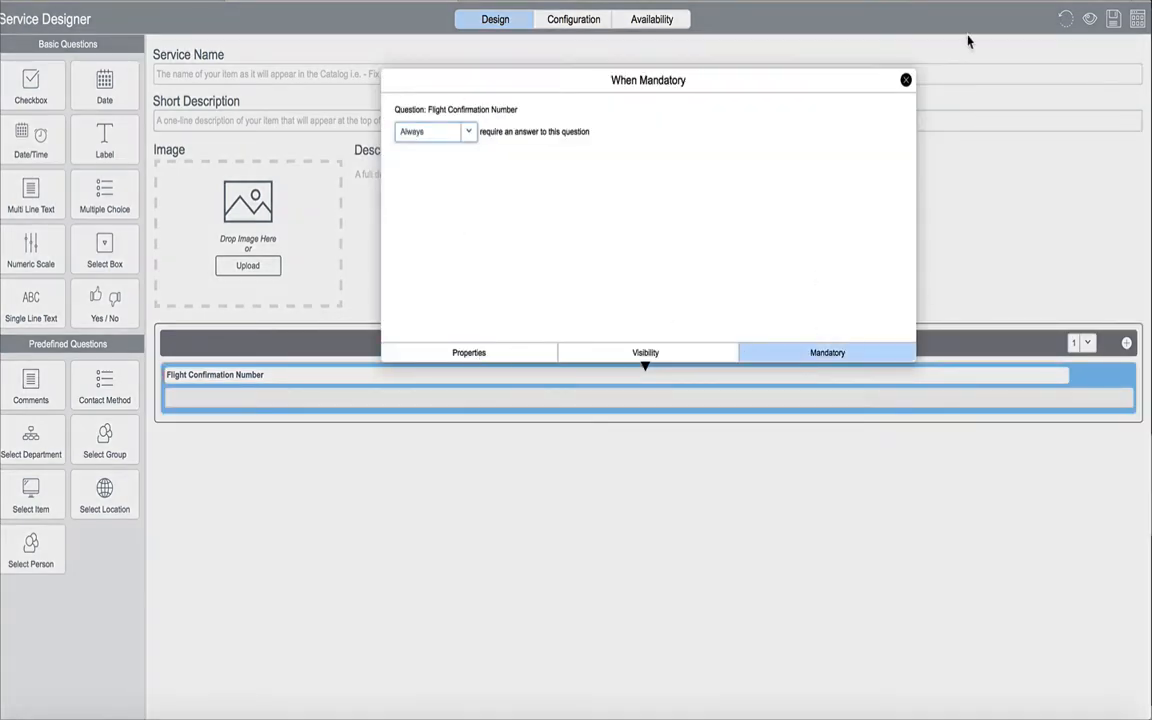
pyautogui.click(905, 80)
# Add a Date/Time question labelled "Date of Travel" below the Flight Confirmation Number question
pyautogui.moveTo(31, 150); pyautogui.dragTo(226, 437)
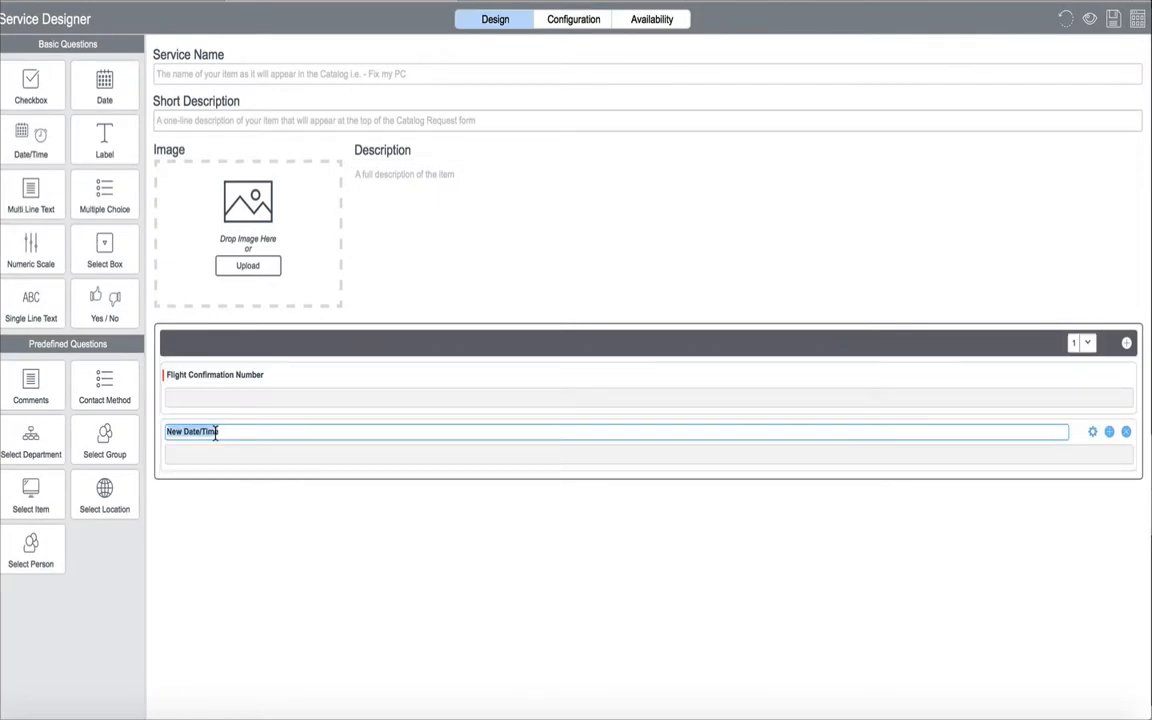
pyautogui.write('Date of travel')
pyautogui.press('BackSpace')
pyautogui.press('BackSpace')
pyautogui.press('BackSpace')
pyautogui.press('BackSpace')
pyautogui.press('BackSpace')
pyautogui.press('BackSpace')
pyautogui.write('Travel')
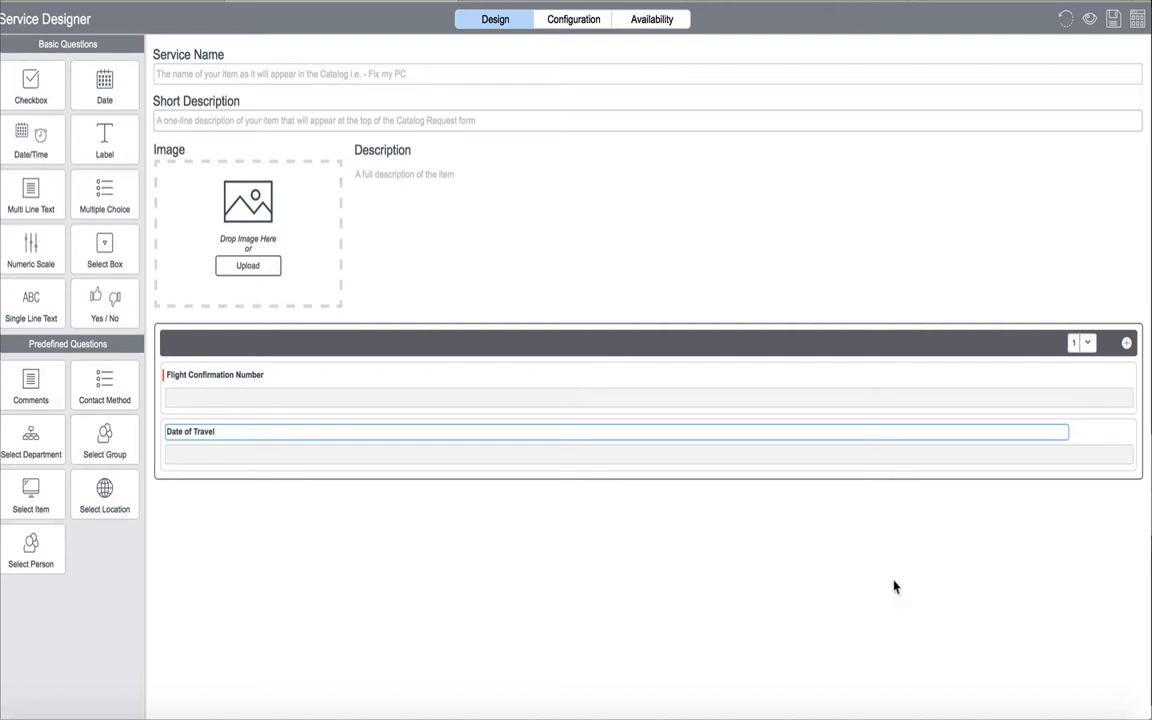
# Set the Date of Travel question to always require an answer
pyautogui.click(1093, 434)
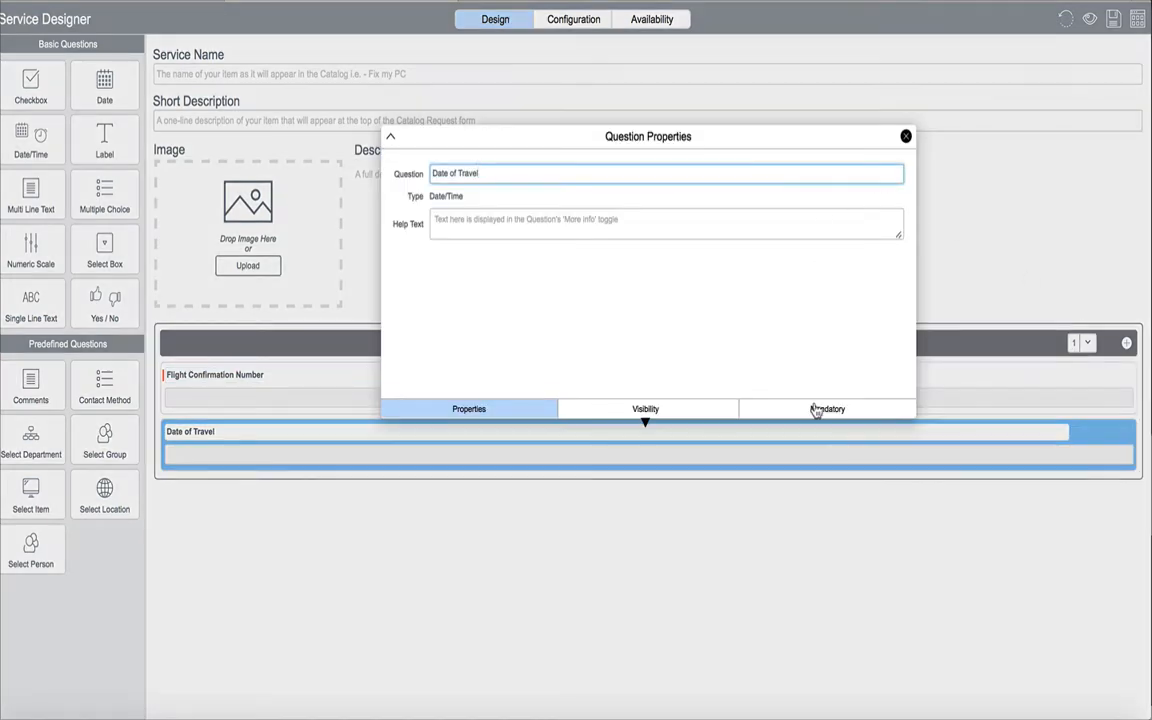
pyautogui.click(815, 409)
pyautogui.click(420, 188)
pyautogui.click(415, 268)
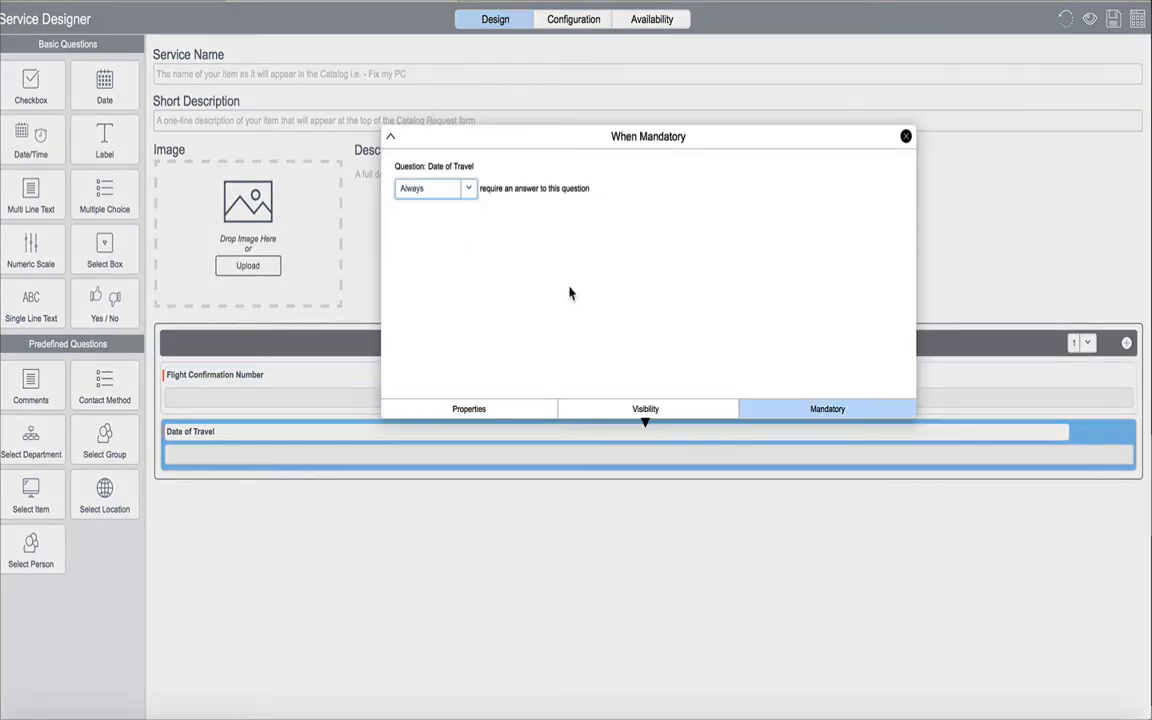
pyautogui.click(906, 136)
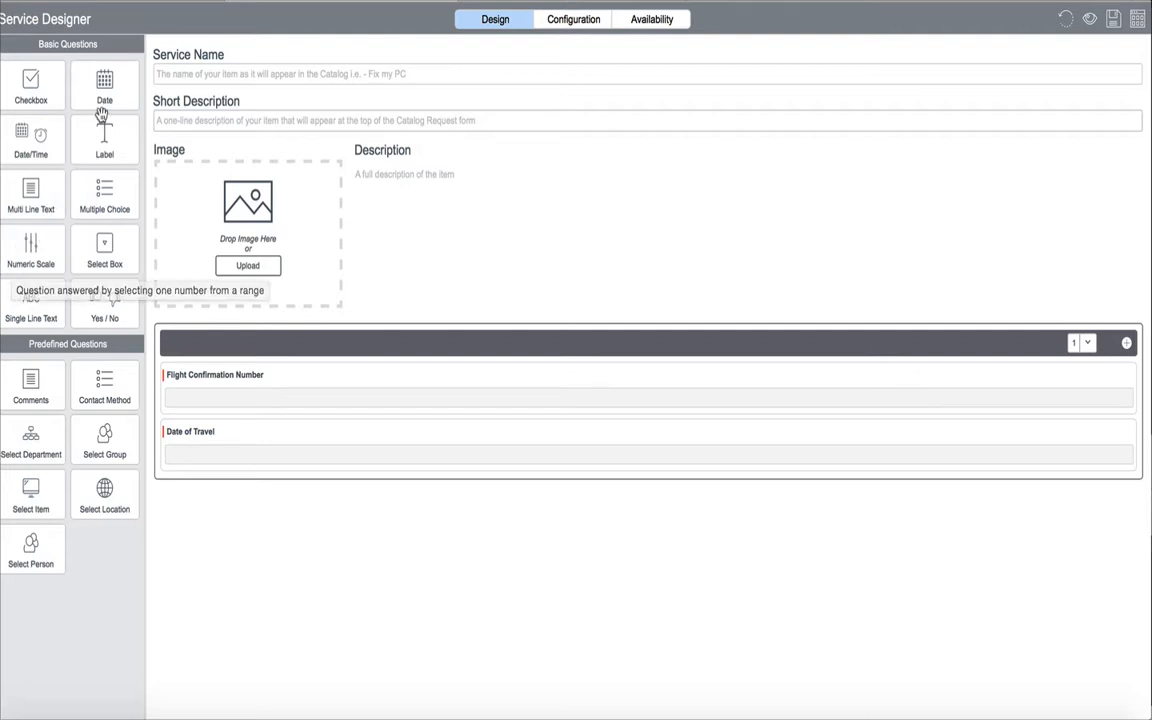
# Add a Yes / No question below Date of Travel, labelled "Have Traveled More Than 70000 Miles this Year?"
pyautogui.moveTo(100, 298); pyautogui.dragTo(205, 498)
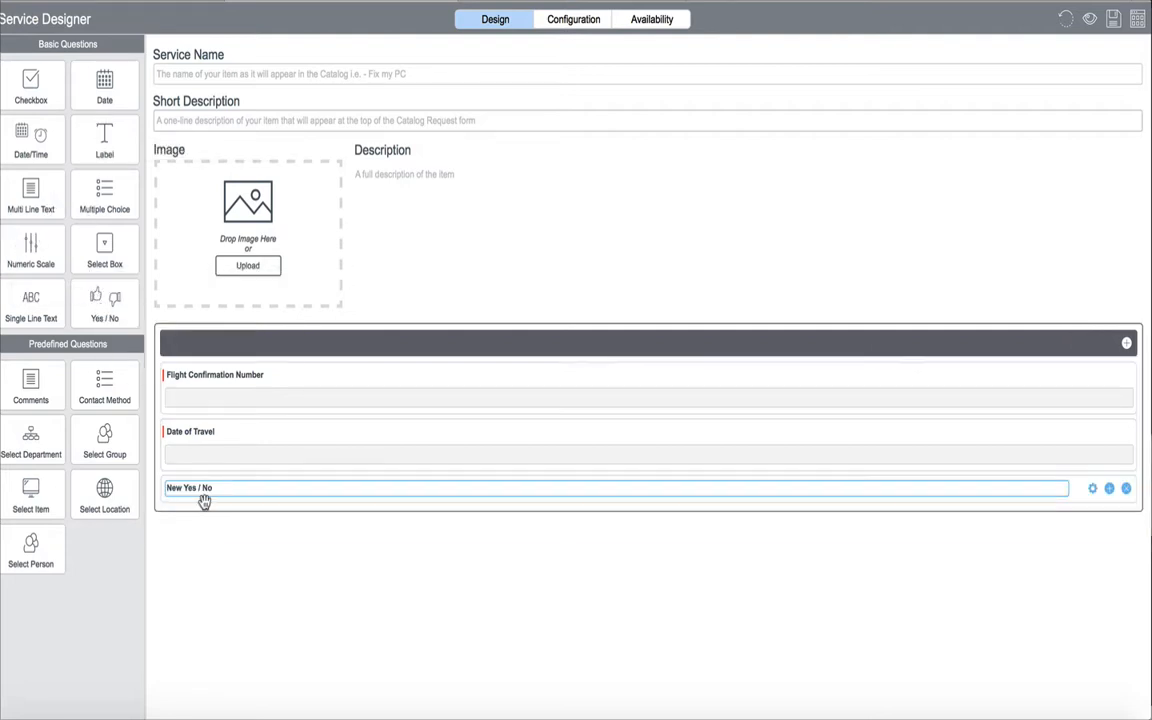
pyautogui.tripleClick(189, 489)
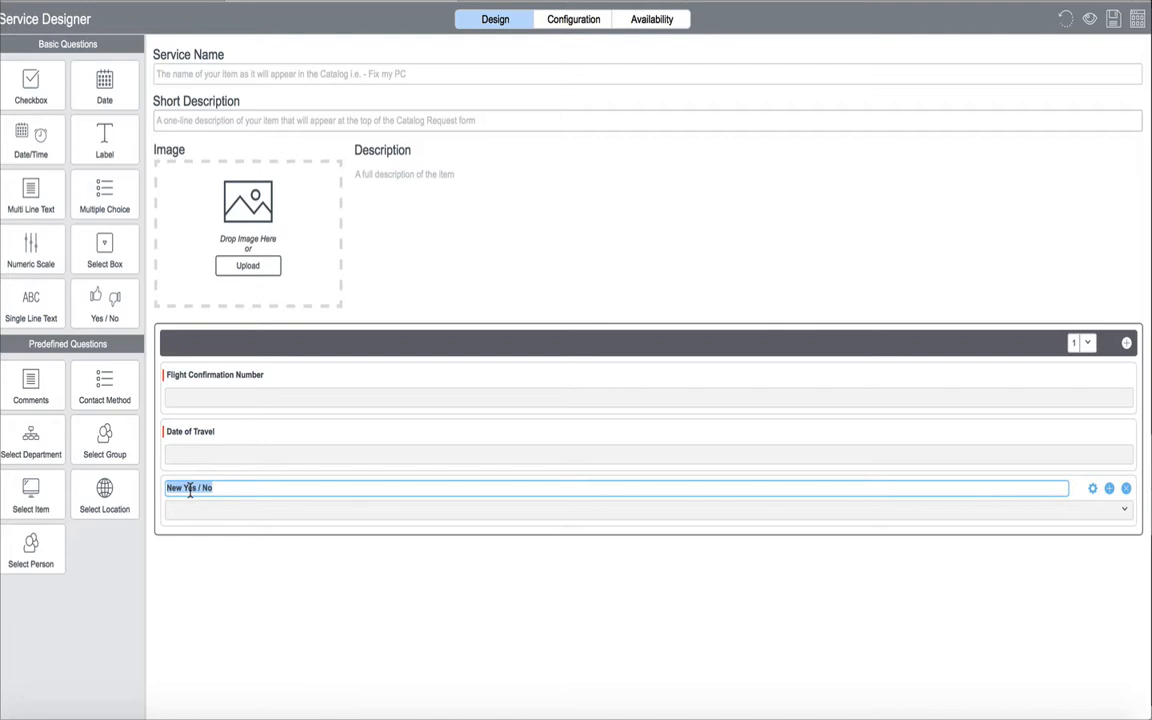
pyautogui.write('Have Traveled m')
pyautogui.press('BackSpace')
pyautogui.write('More Than 7')
pyautogui.write('0000')
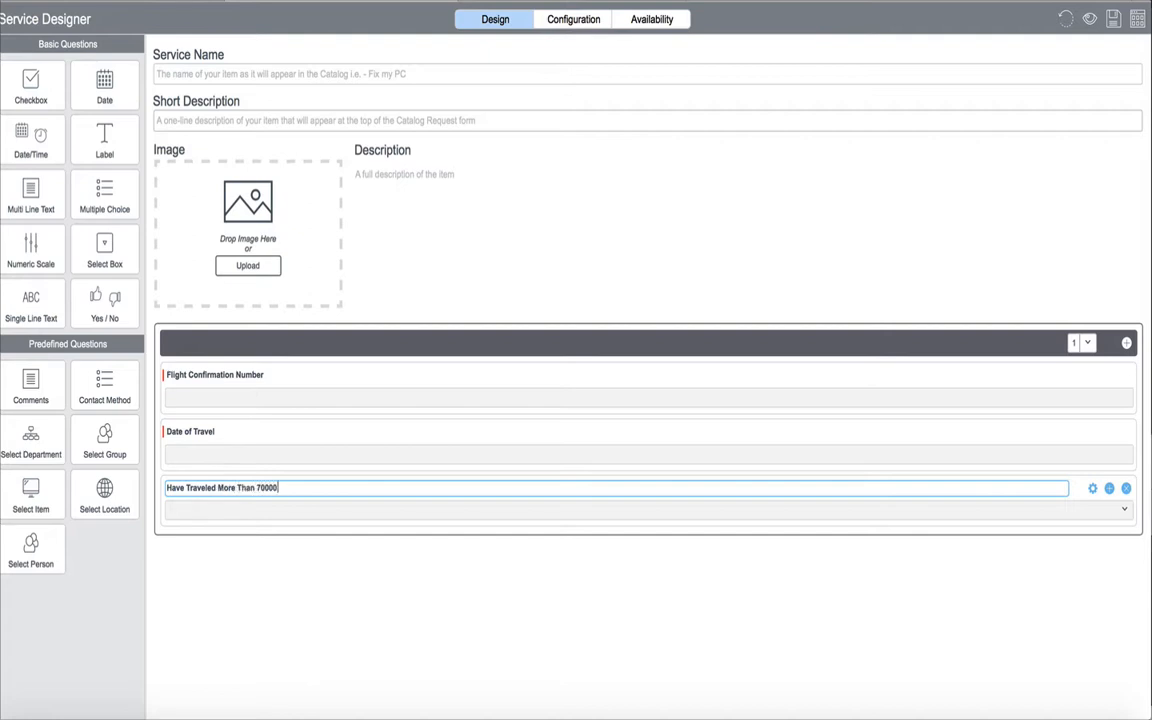
pyautogui.write(' Miles this Year?')
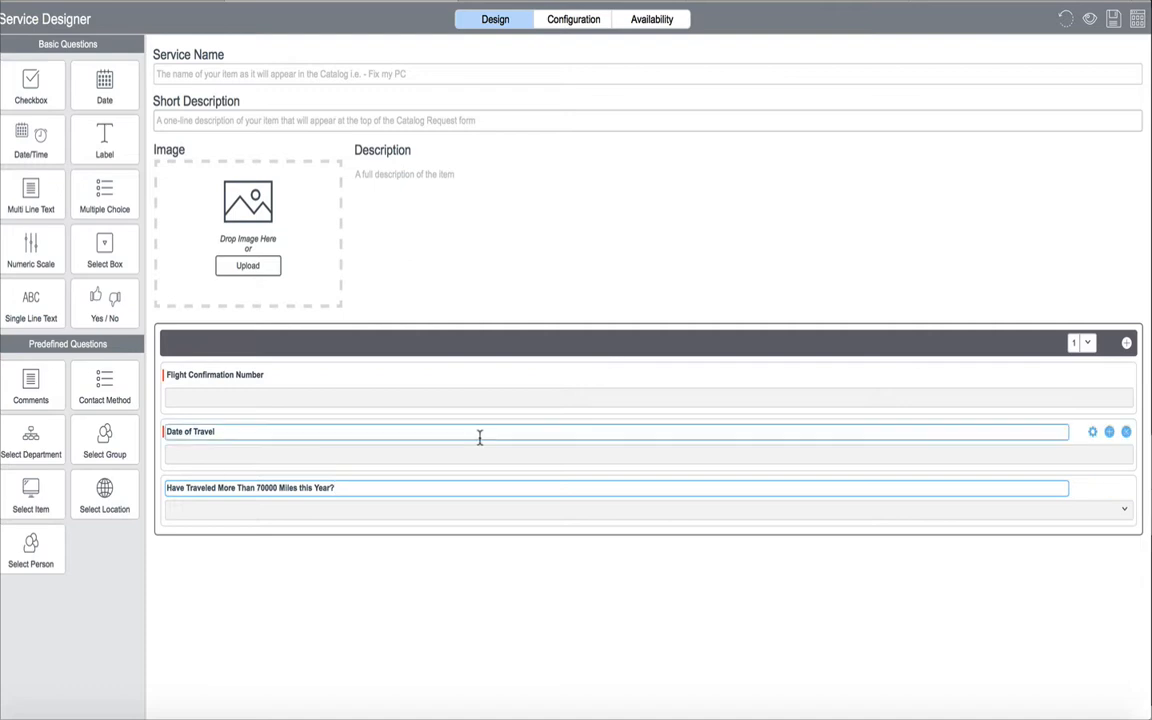
# Set the Yes / No question about miles traveled to always require an answer
pyautogui.click(1091, 492)
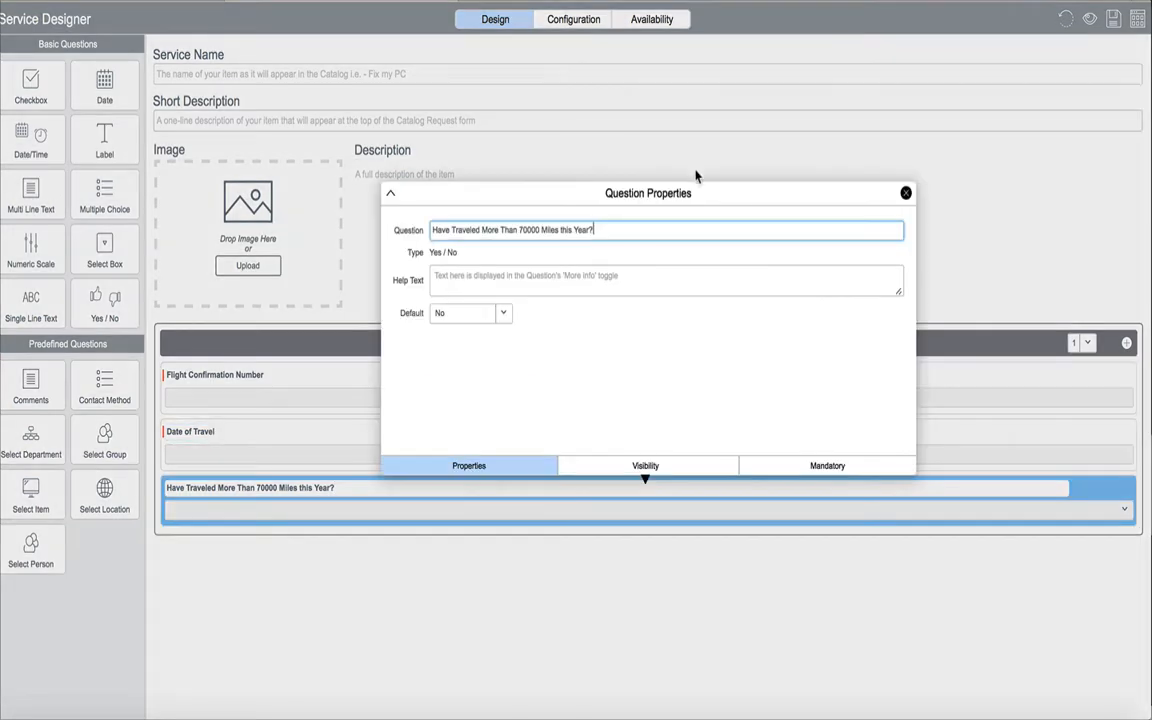
pyautogui.click(906, 193)
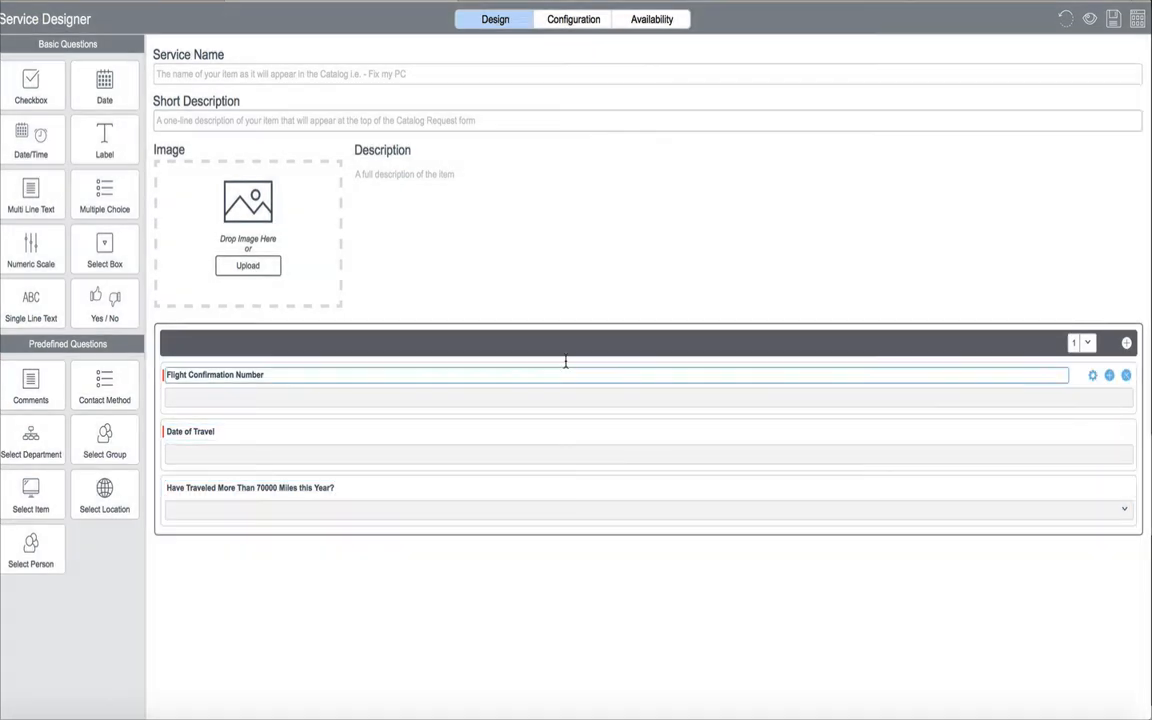
pyautogui.click(1092, 488)
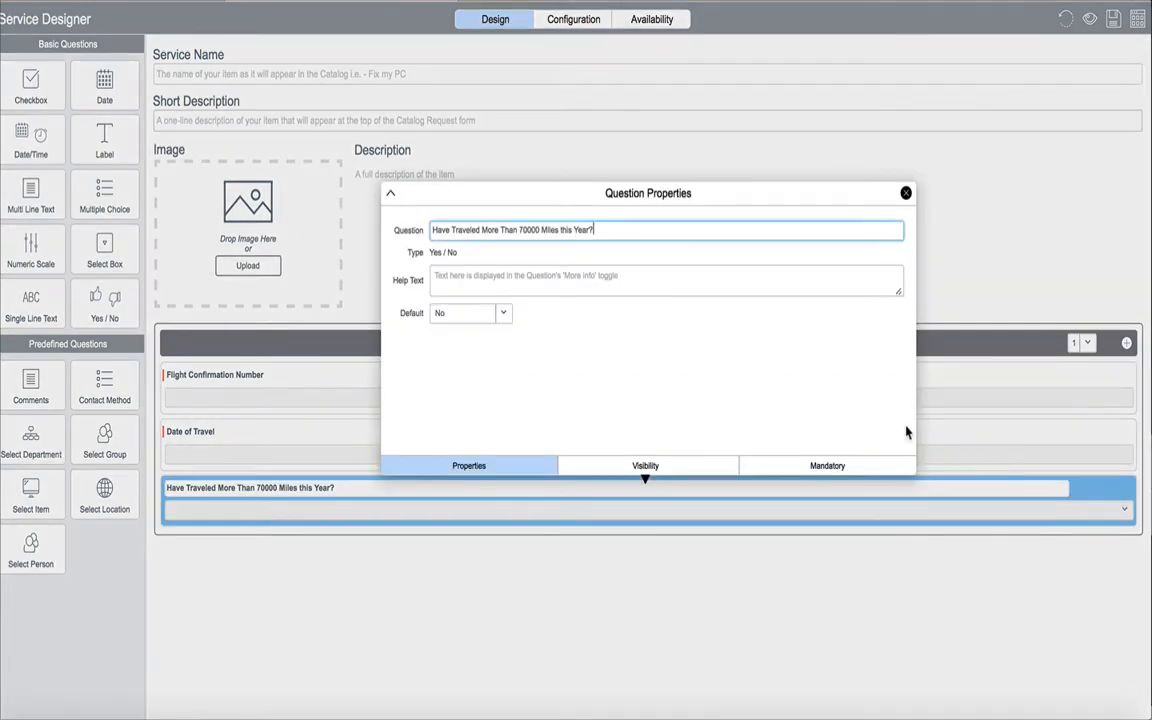
pyautogui.click(789, 467)
pyautogui.click(440, 246)
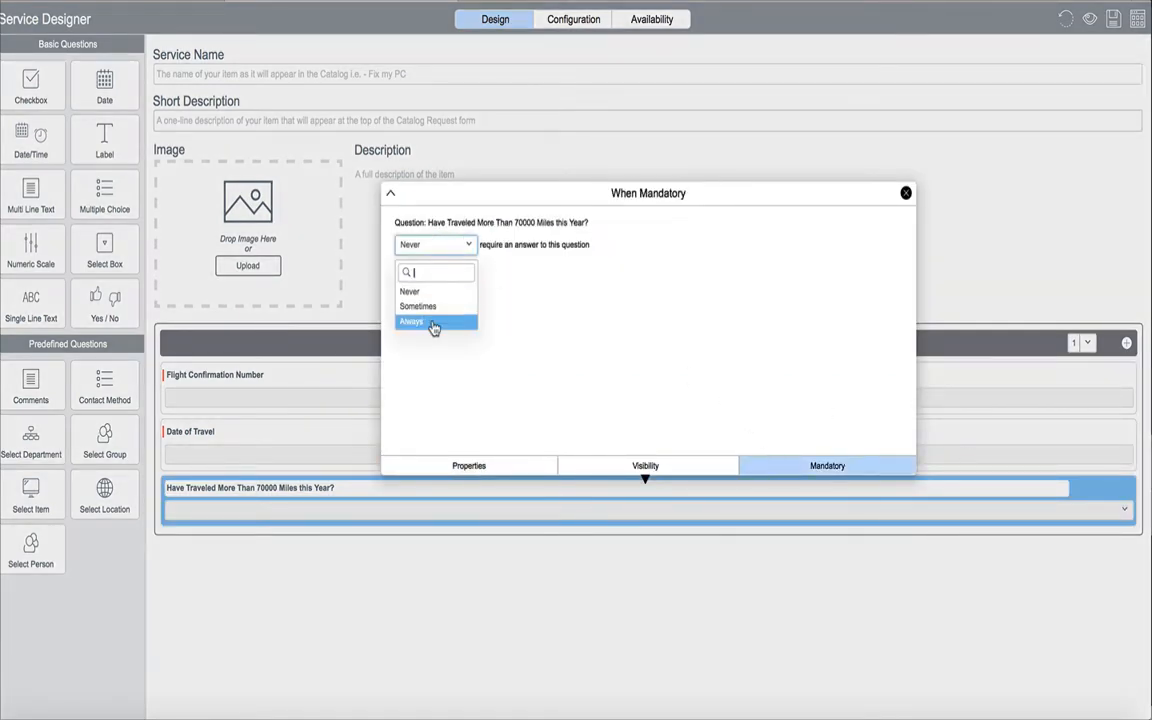
pyautogui.click(432, 327)
pyautogui.click(907, 193)
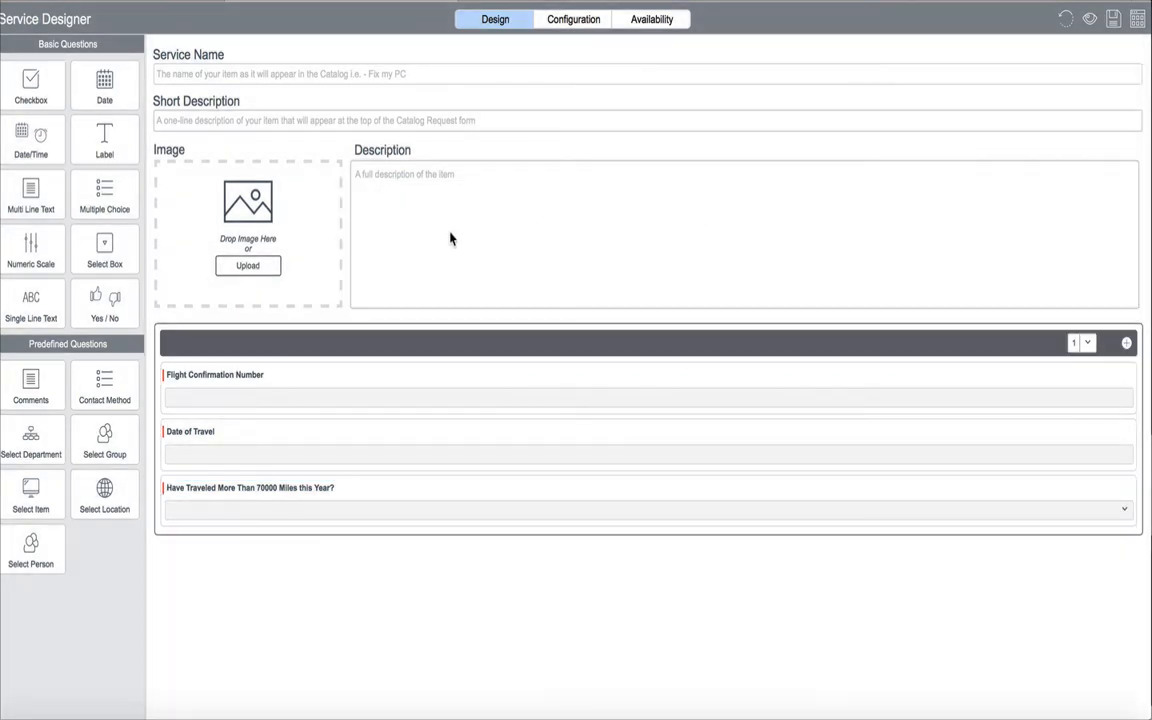
# Name the service "Road Warrior Service" and enter the short description "Upgrade flights to first class"
pyautogui.click(323, 73)
pyautogui.write('Road')
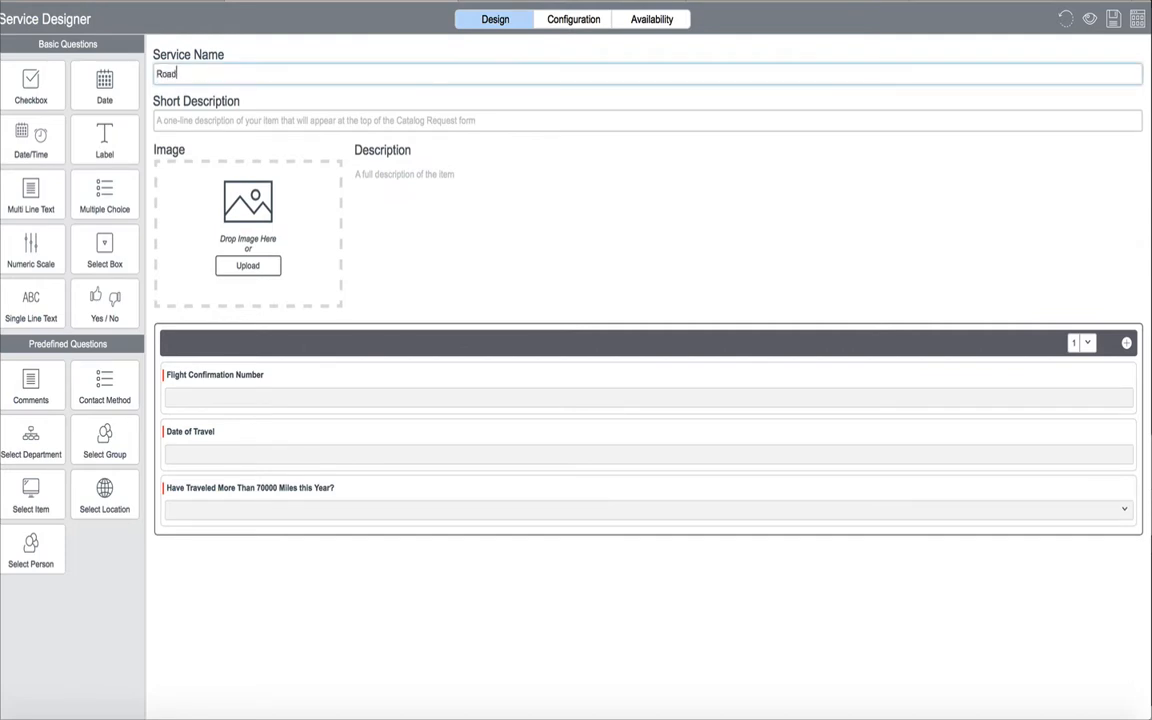
pyautogui.write(' Warrior Service')
pyautogui.click(296, 115)
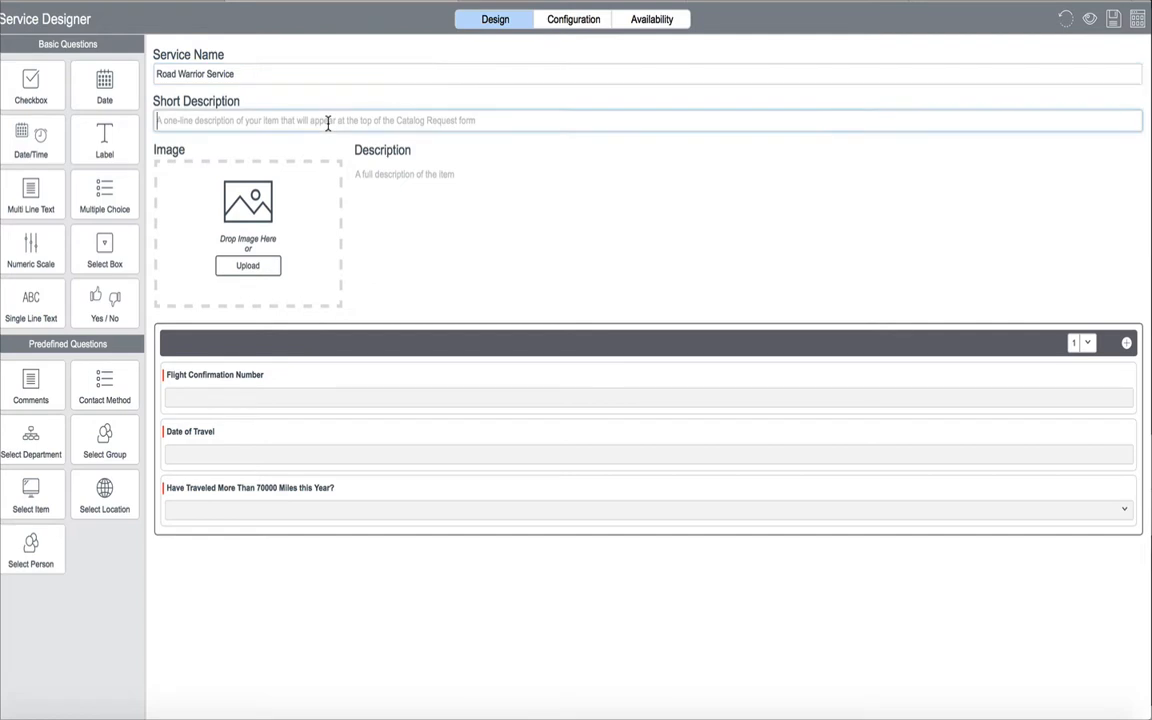
pyautogui.write('Upgrade fl')
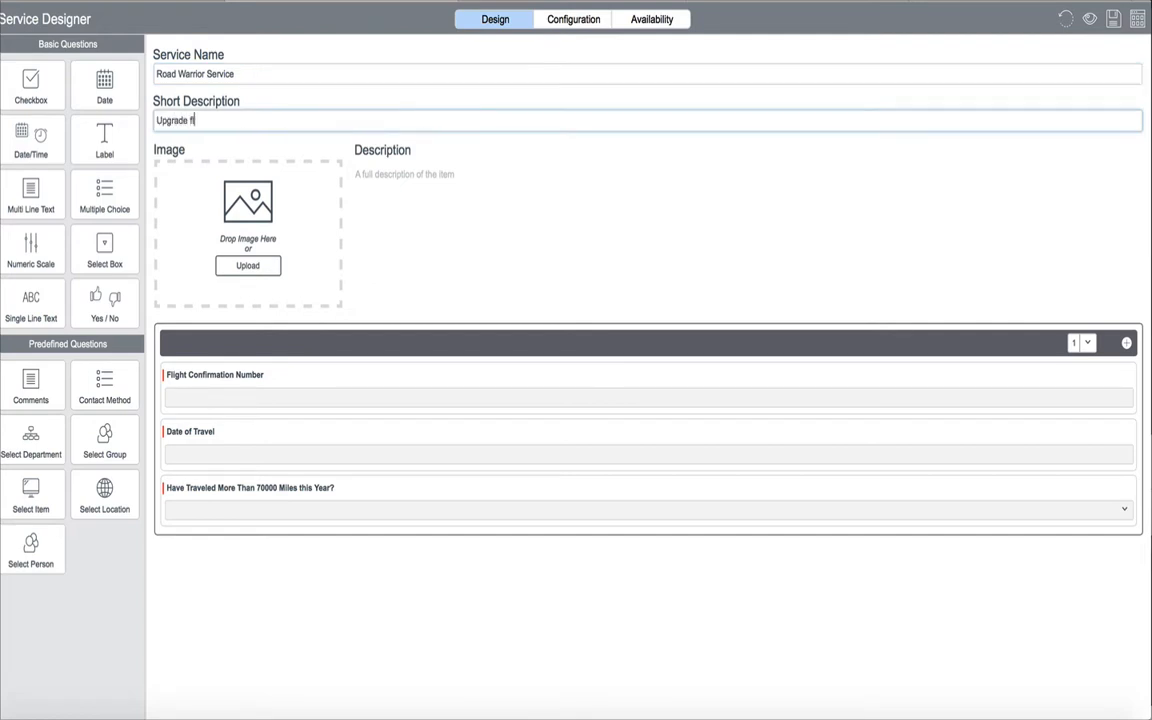
pyautogui.write('ights to first class')
# Copy the short description text "Upgrade flights to first class" into the service's full description
pyautogui.hotkey('ctrl', 'a')
pyautogui.hotkey('ctrl', 'c')
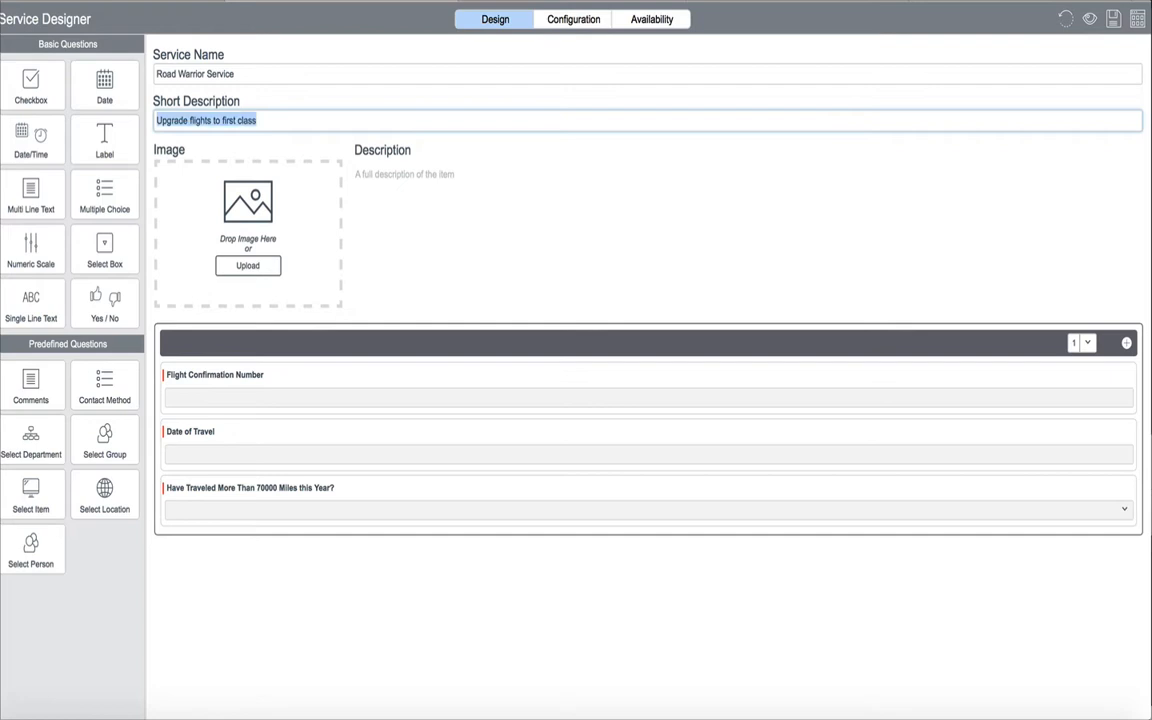
pyautogui.click(406, 176)
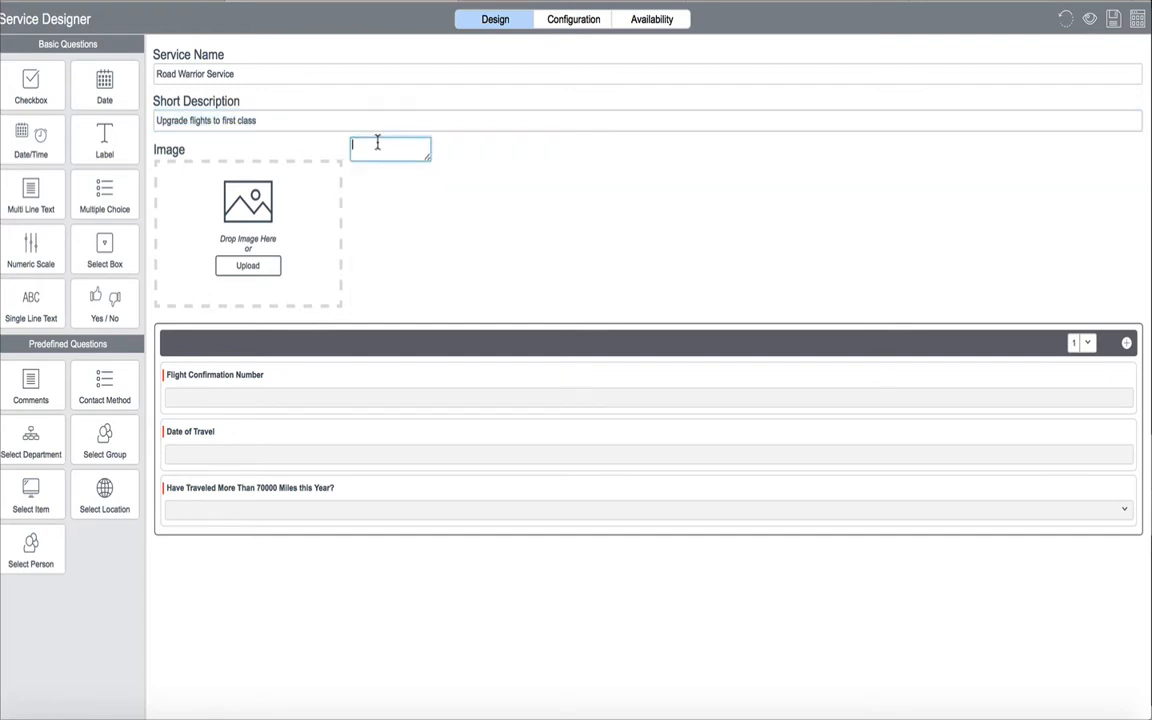
pyautogui.hotkey('ctrl', 'v')
pyautogui.click(537, 47)
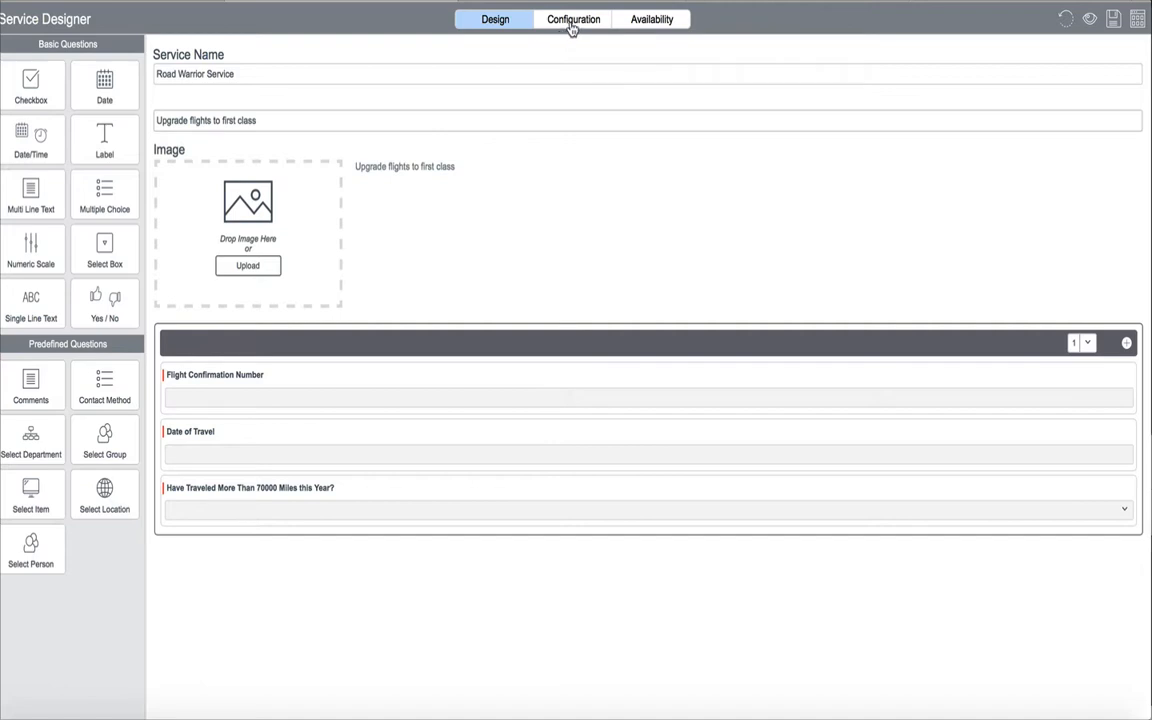
# Configure the service so that new requests require approval from the Finance group
pyautogui.click(572, 22)
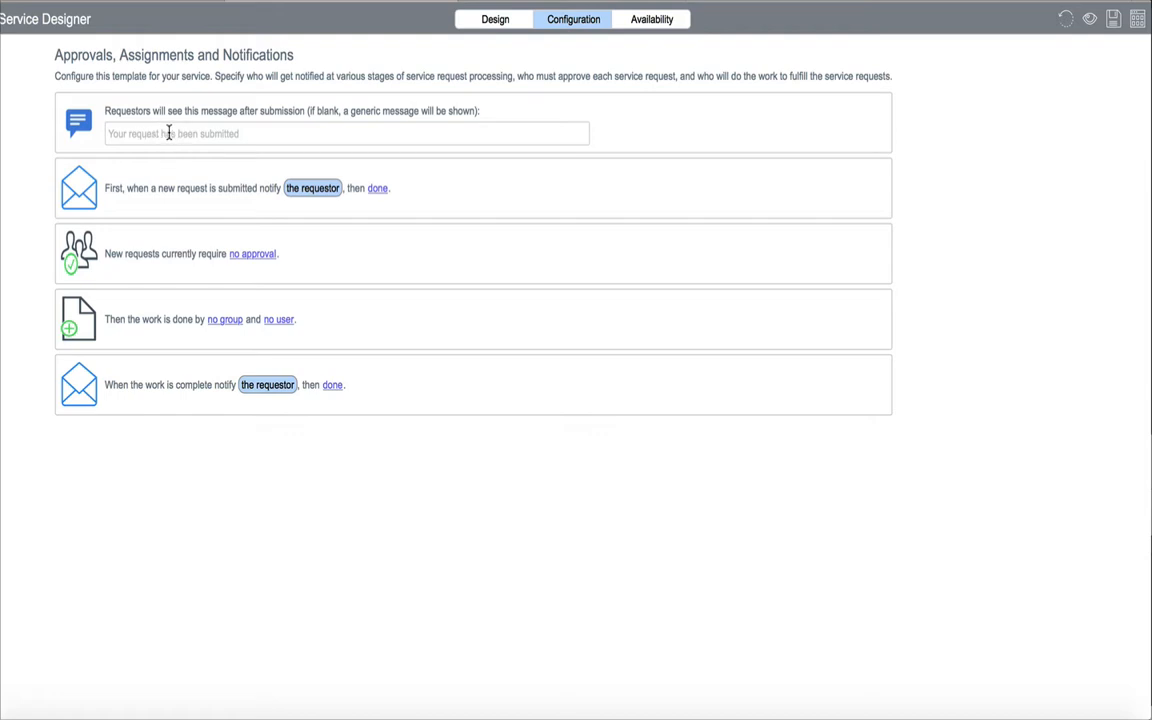
pyautogui.moveTo(280, 205)
pyautogui.click(252, 254)
pyautogui.click(118, 348)
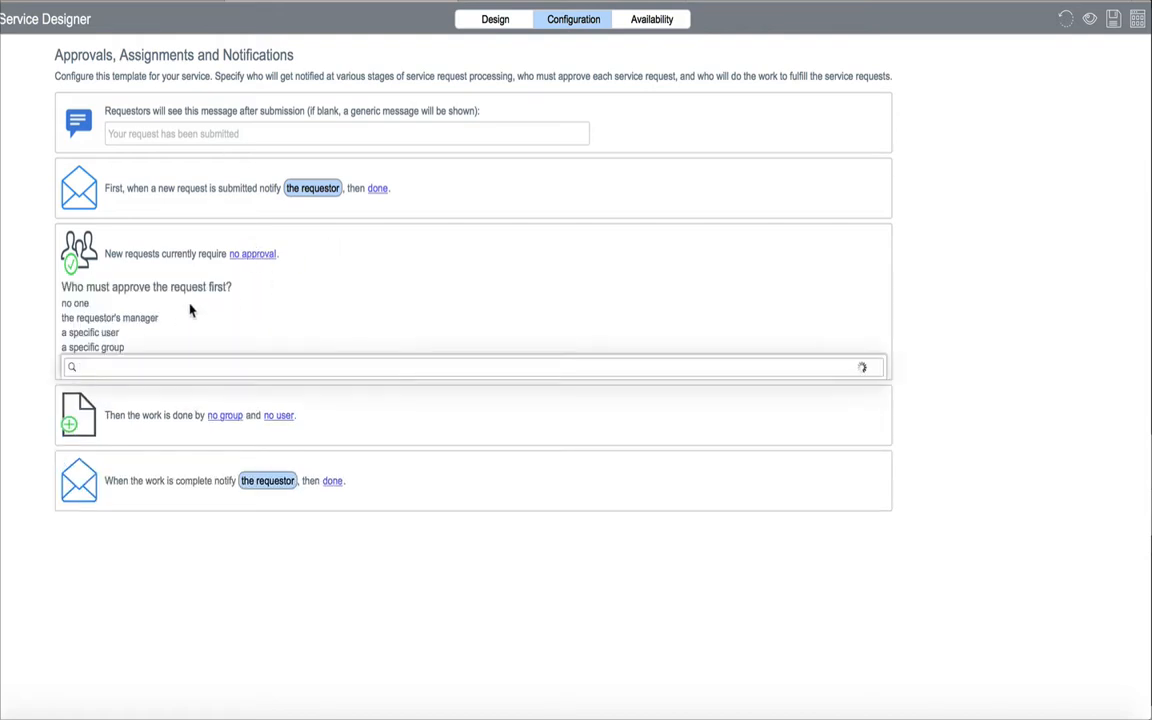
pyautogui.write('fn')
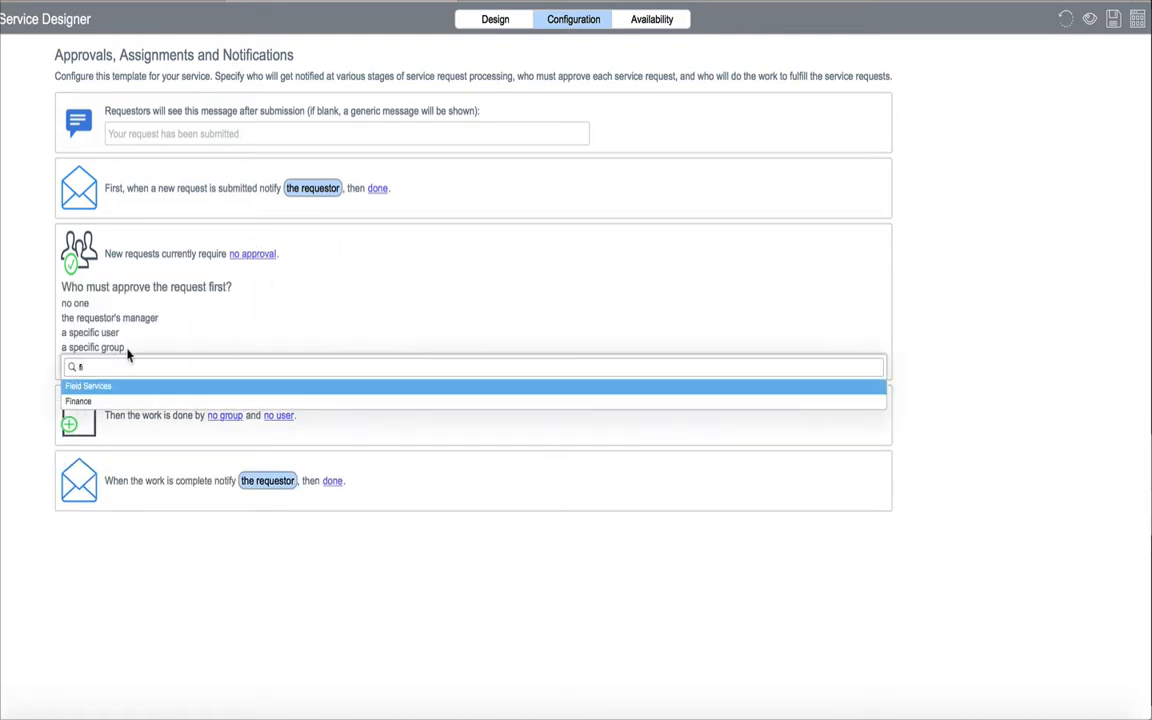
pyautogui.click(102, 400)
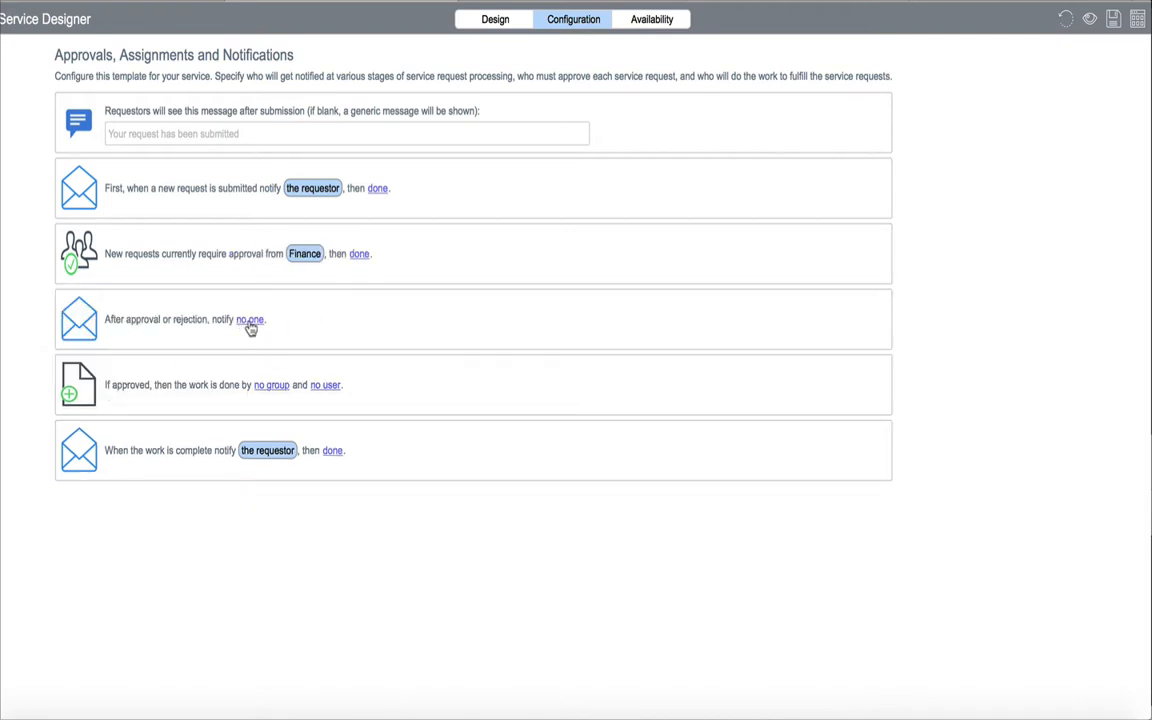
# Notify the requestor after approval or rejection, and assign the approved work to the Finance group
pyautogui.click(249, 320)
pyautogui.click(95, 371)
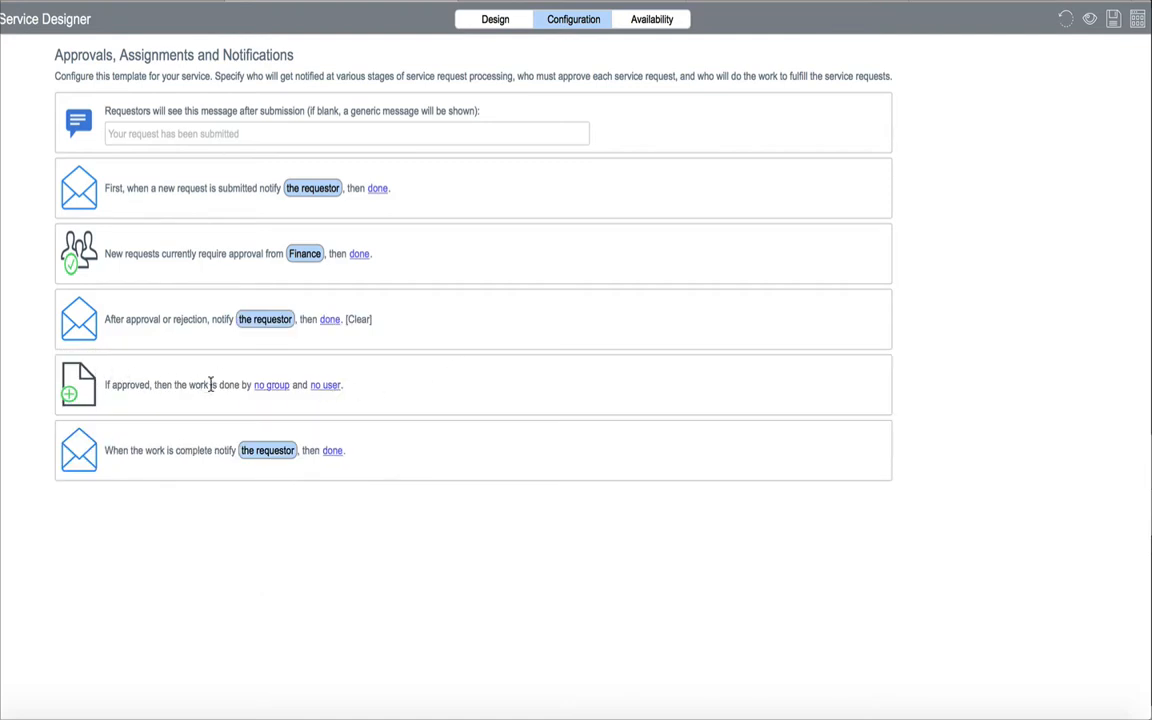
pyautogui.click(270, 386)
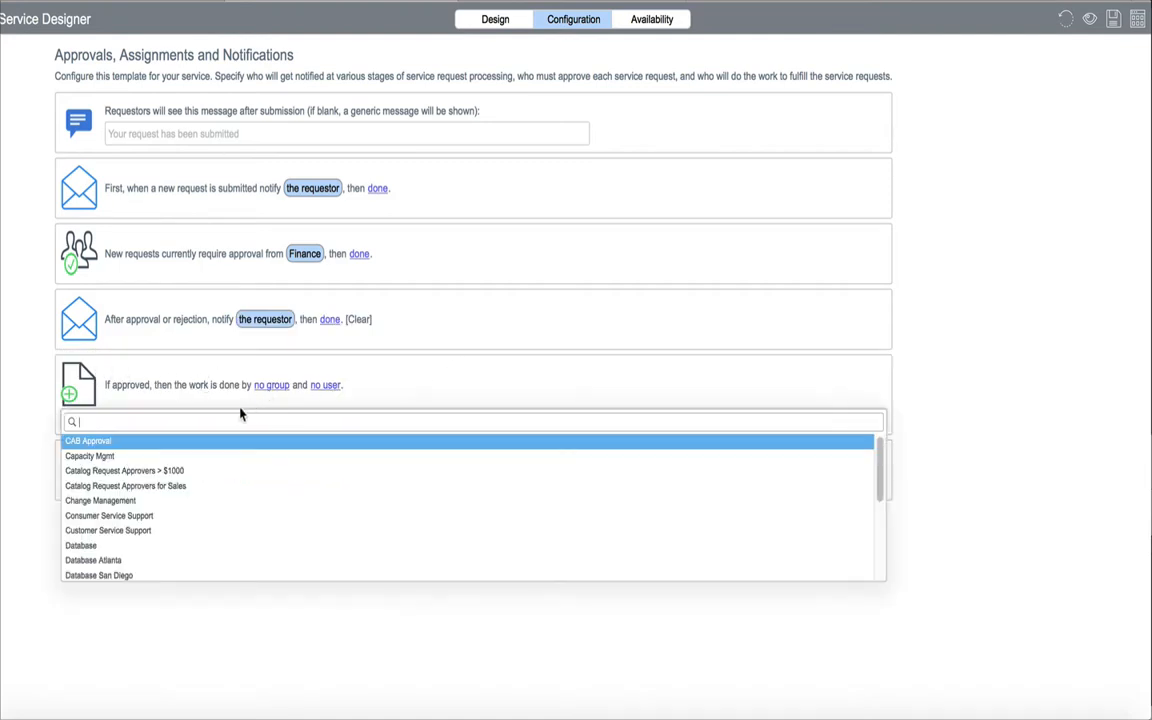
pyautogui.write('fin')
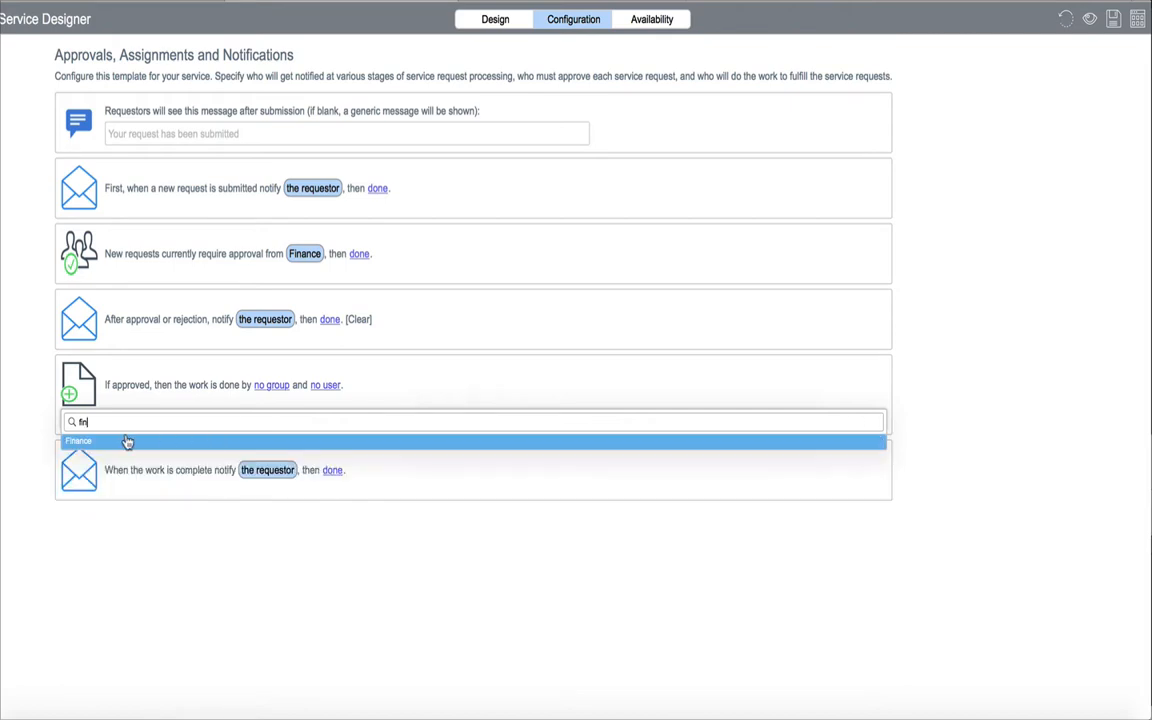
pyautogui.click(127, 441)
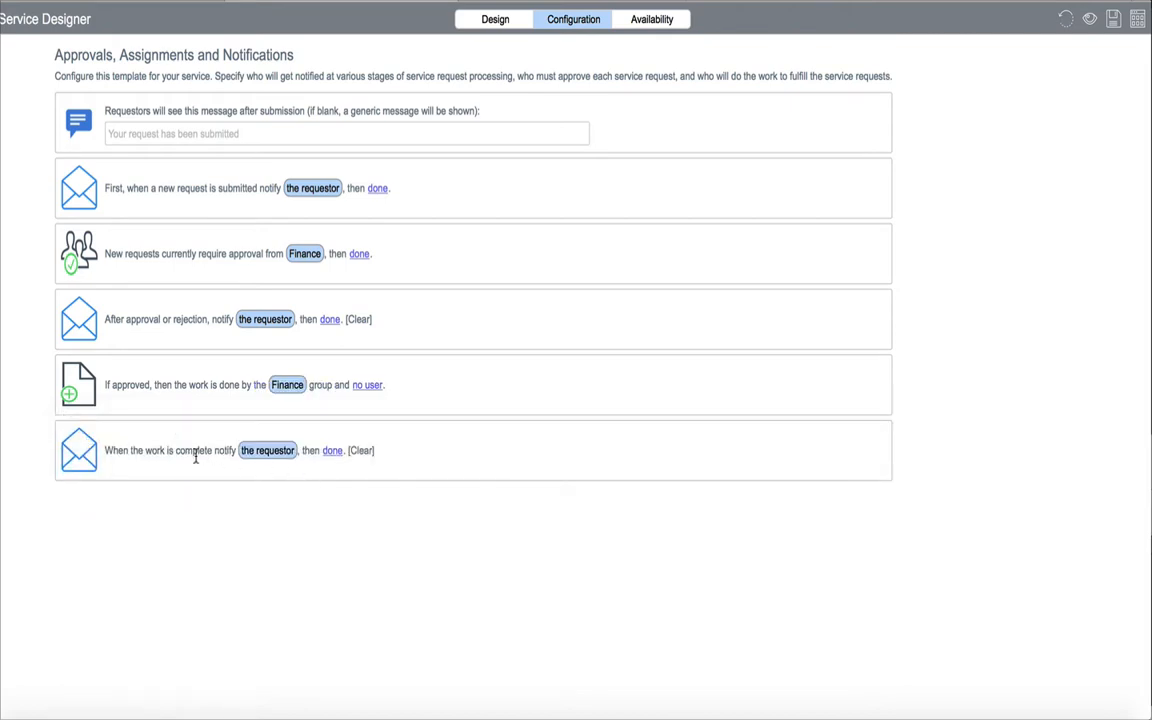
# Check the service's availability settings, publish it, and list the services under Finance Services
pyautogui.click(652, 22)
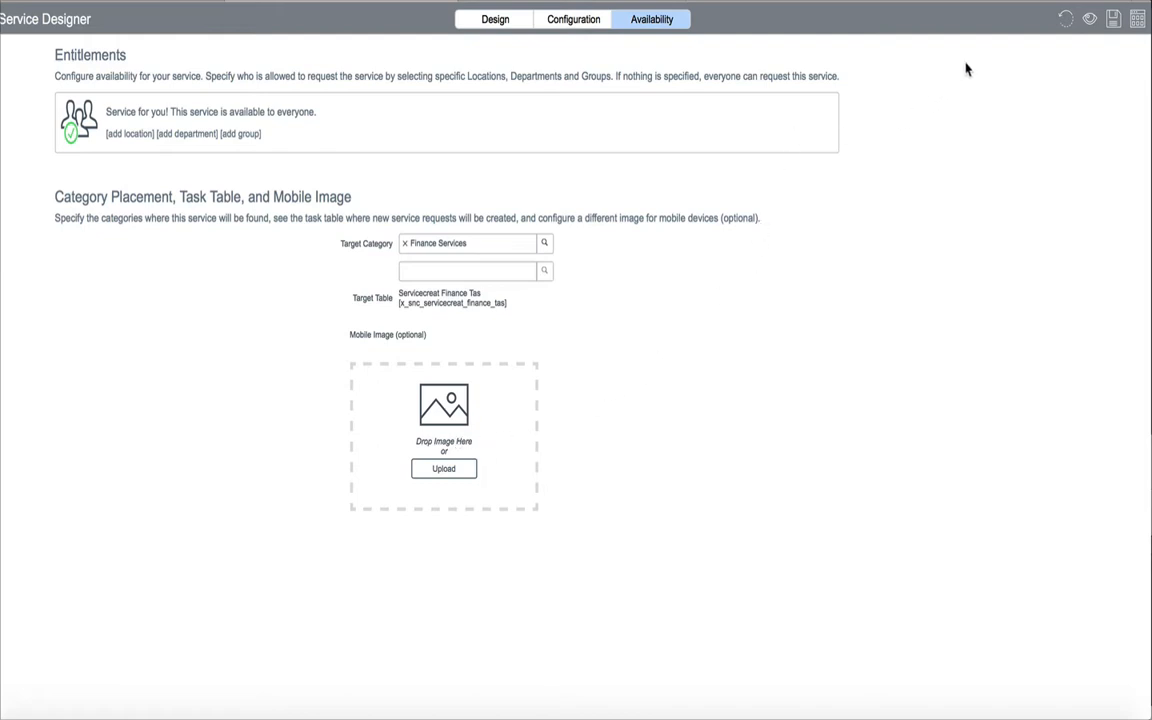
pyautogui.click(1137, 20)
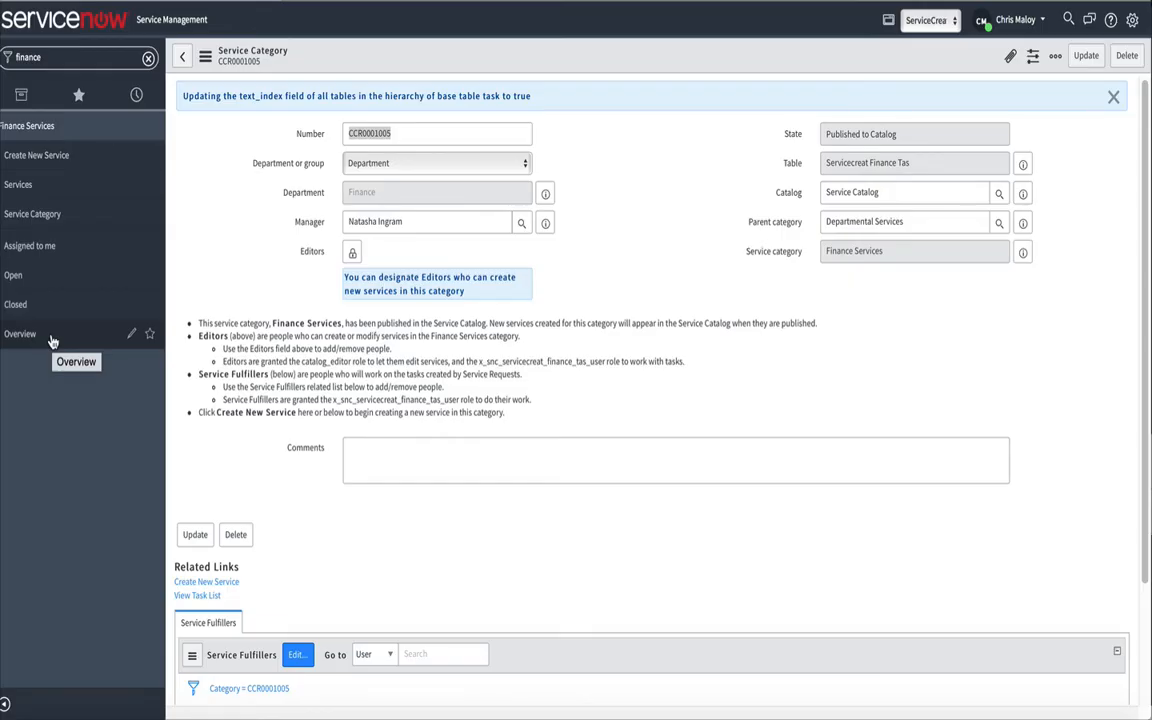
pyautogui.click(17, 186)
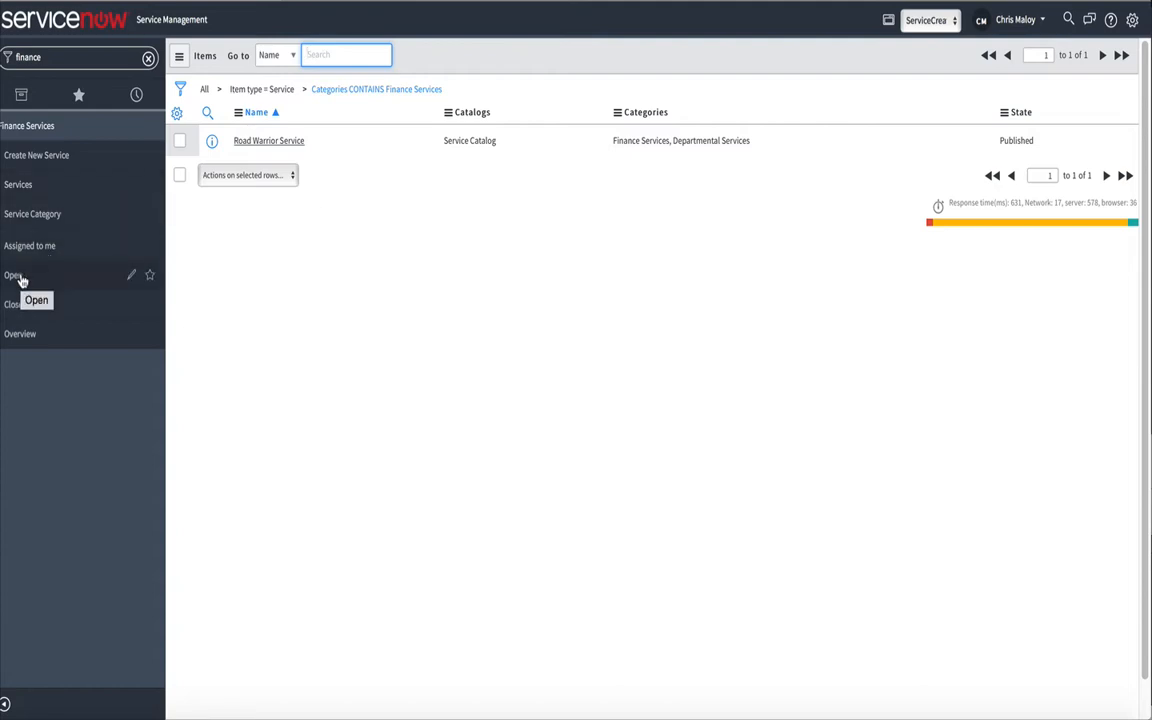
# Open the Road Warrior Service request form from the service catalog under Departmental Services > Finance Services
pyautogui.doubleClick(43, 58)
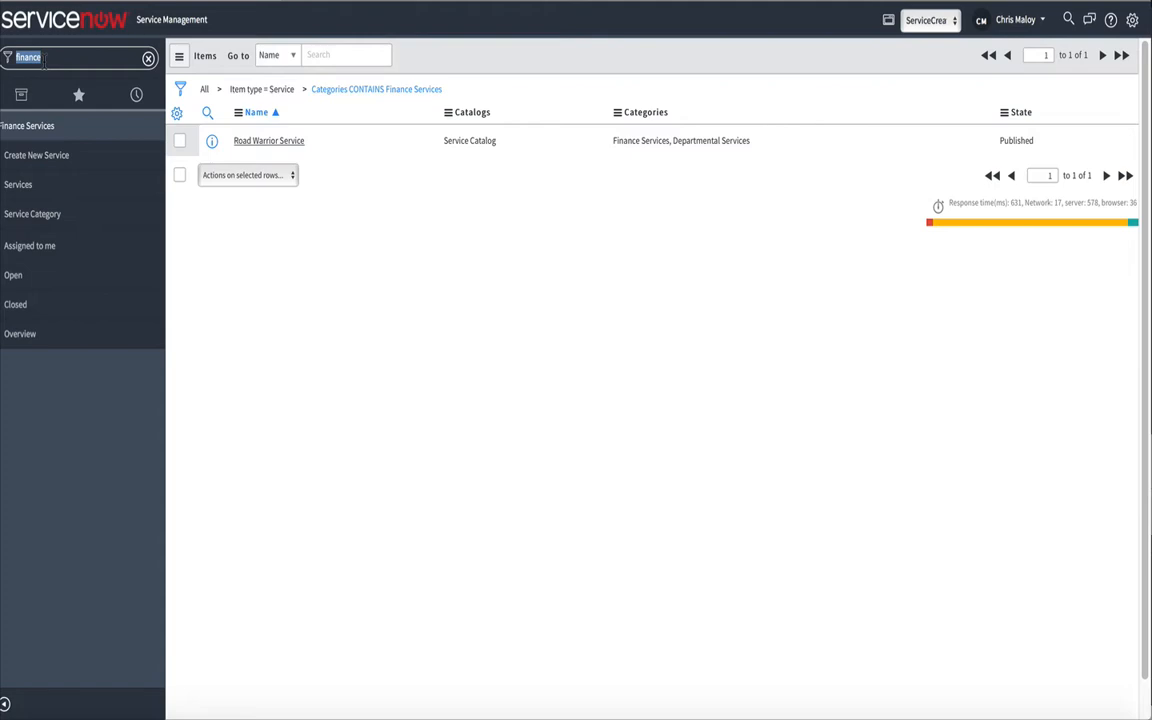
pyautogui.write('service ca')
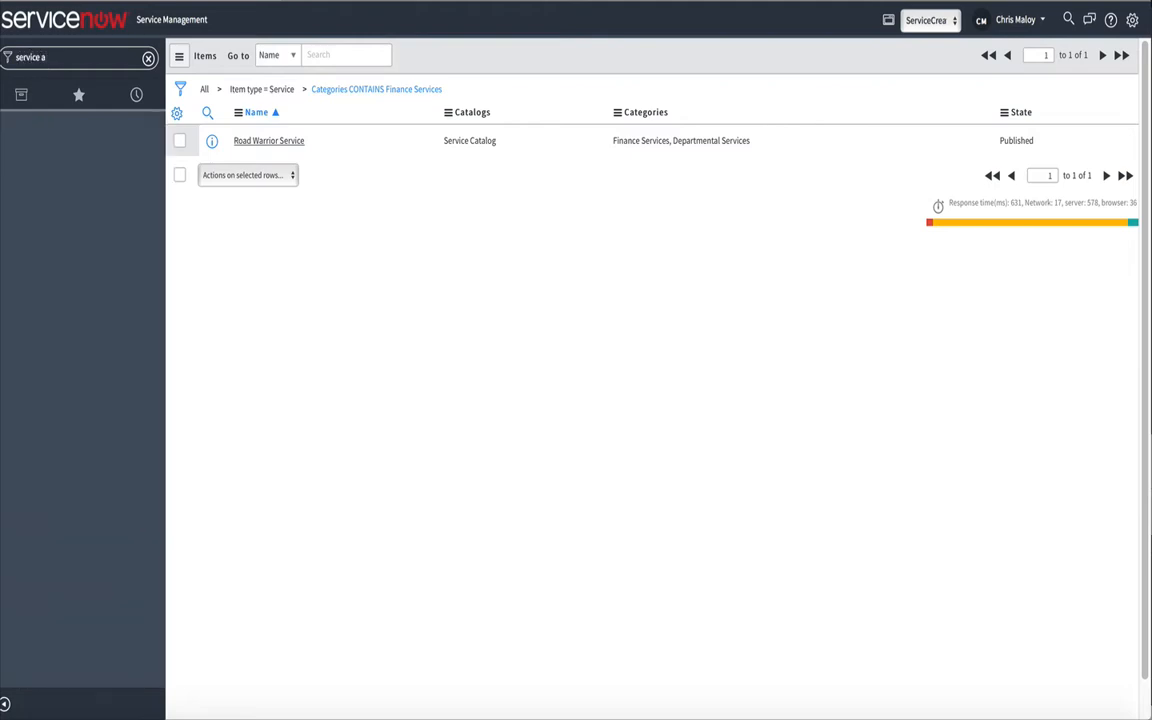
pyautogui.write('t')
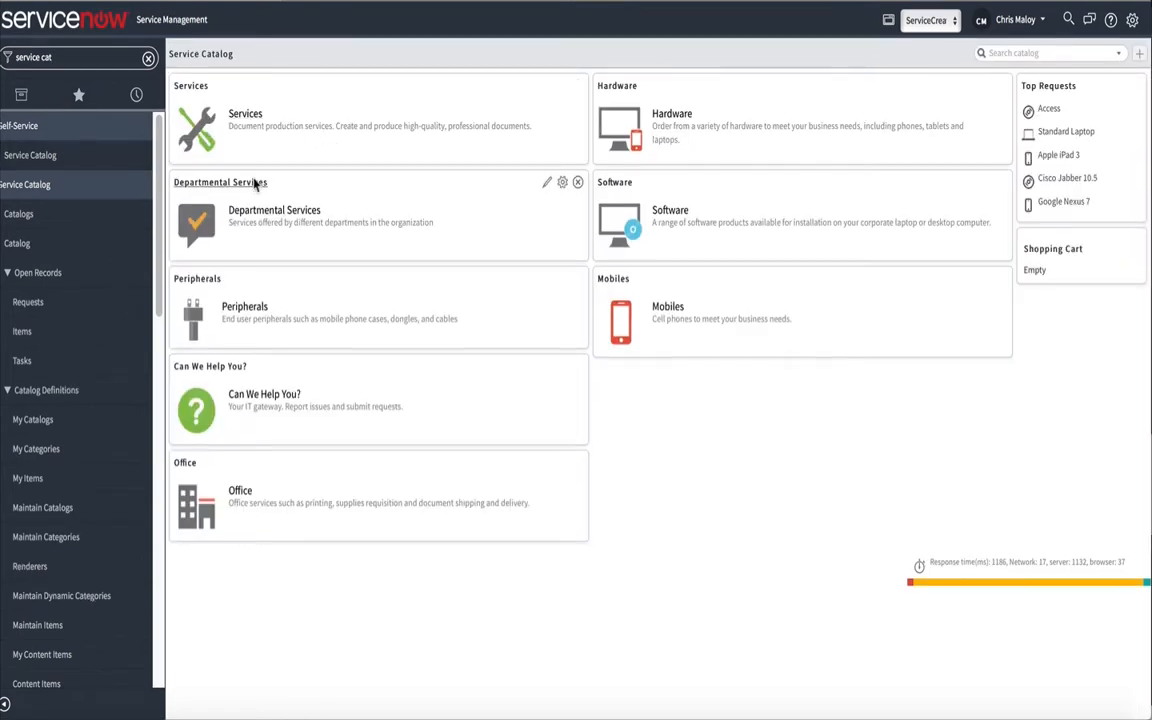
pyautogui.click(255, 183)
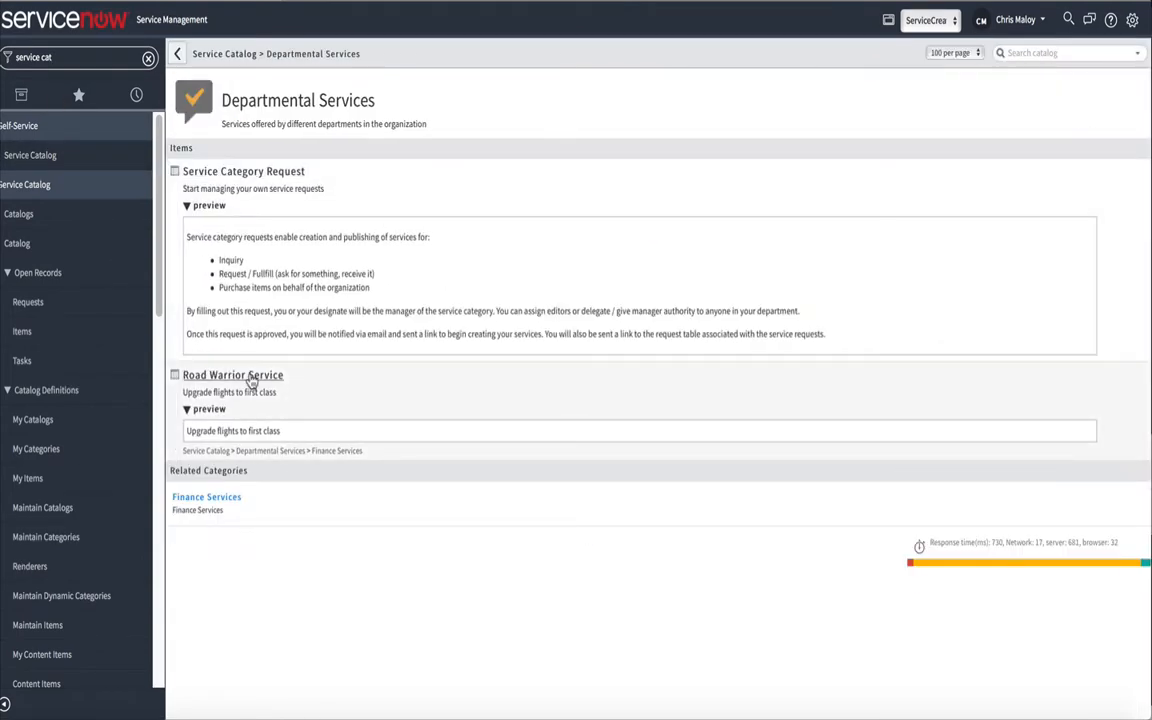
pyautogui.click(230, 498)
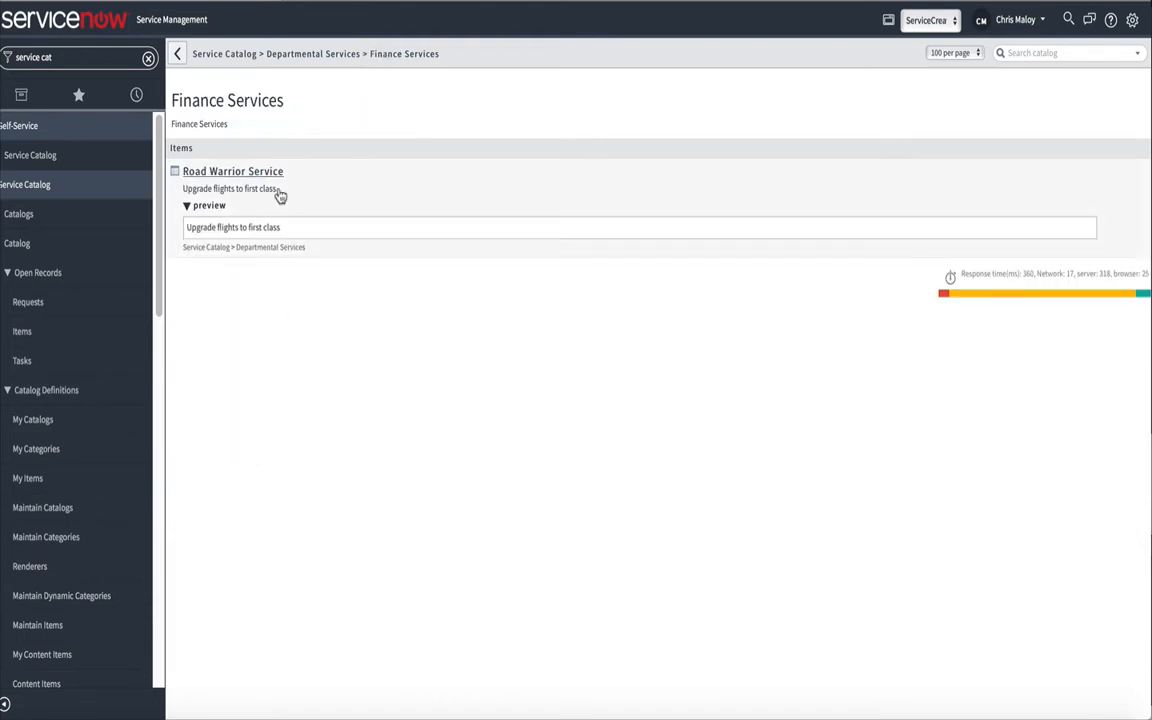
pyautogui.click(232, 173)
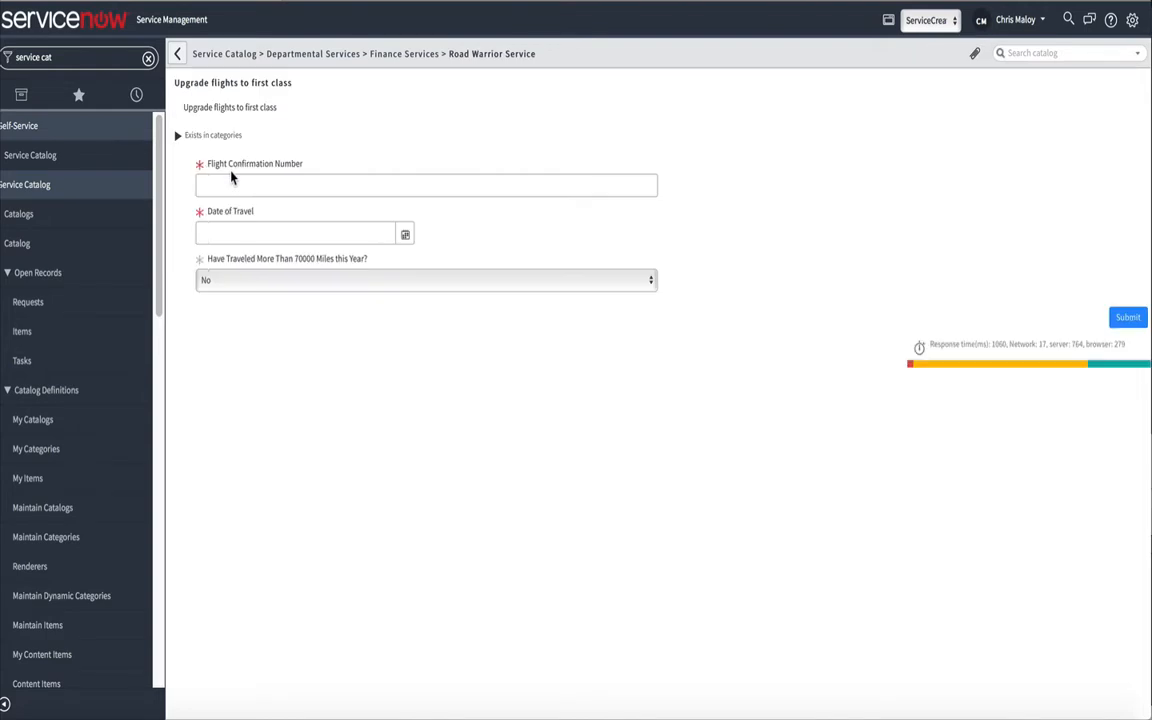
# Submit the request with a flight confirmation number, June 23, 2017 as date of travel, and Yes for the 70000 miles question
pyautogui.click(239, 186)
pyautogui.write('123123')
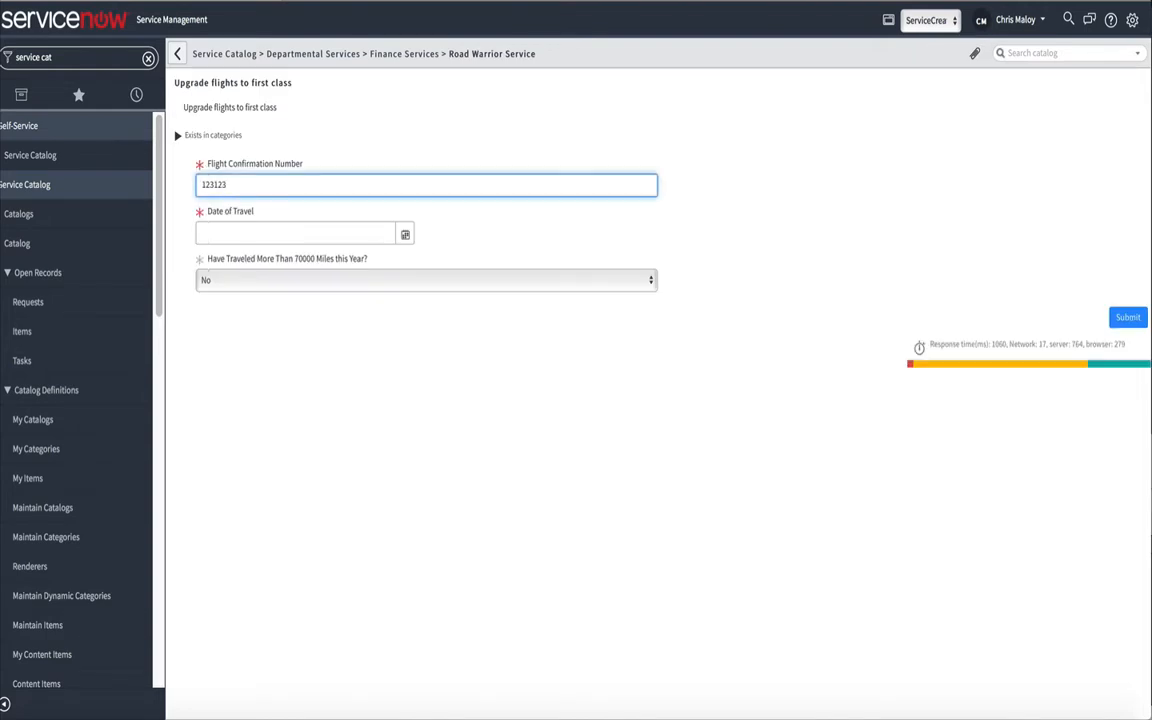
pyautogui.press('Tab')
pyautogui.click(405, 234)
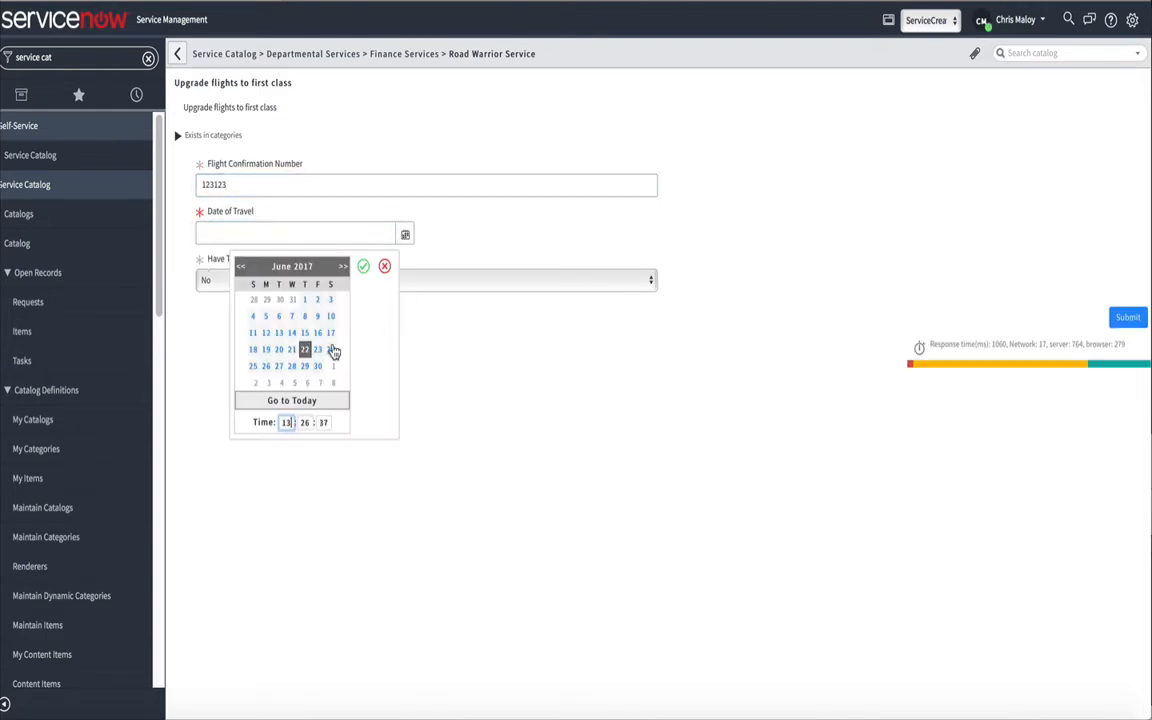
pyautogui.click(317, 349)
pyautogui.click(363, 266)
pyautogui.click(242, 284)
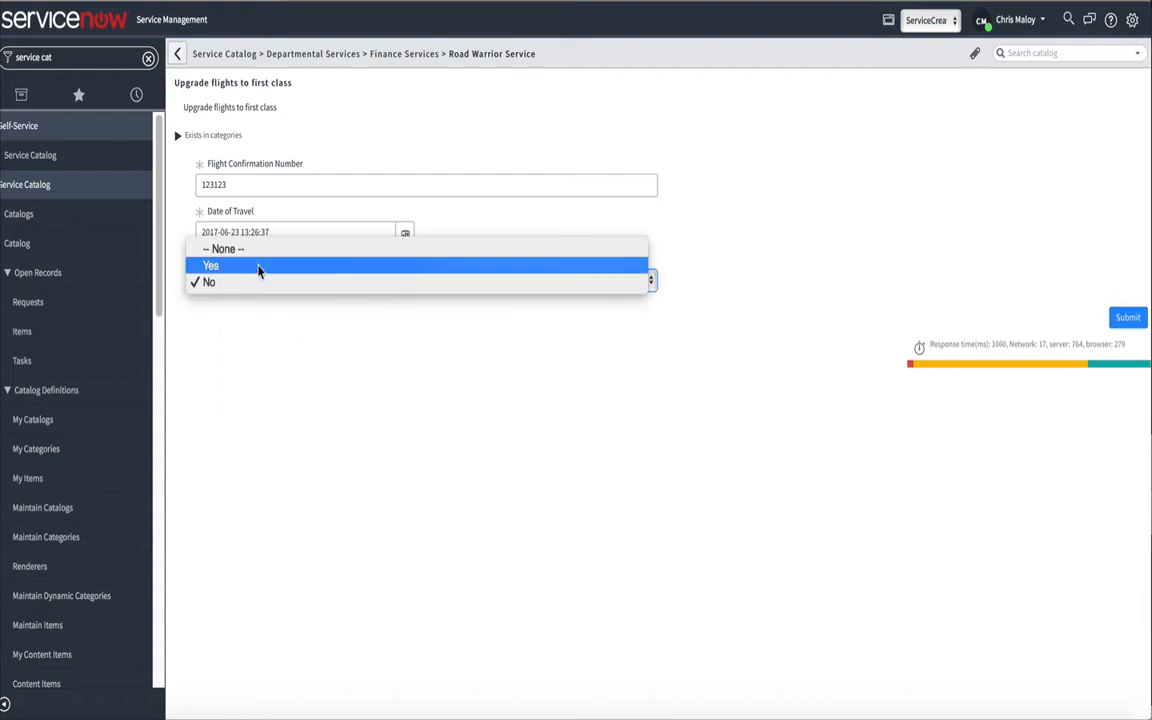
pyautogui.click(258, 266)
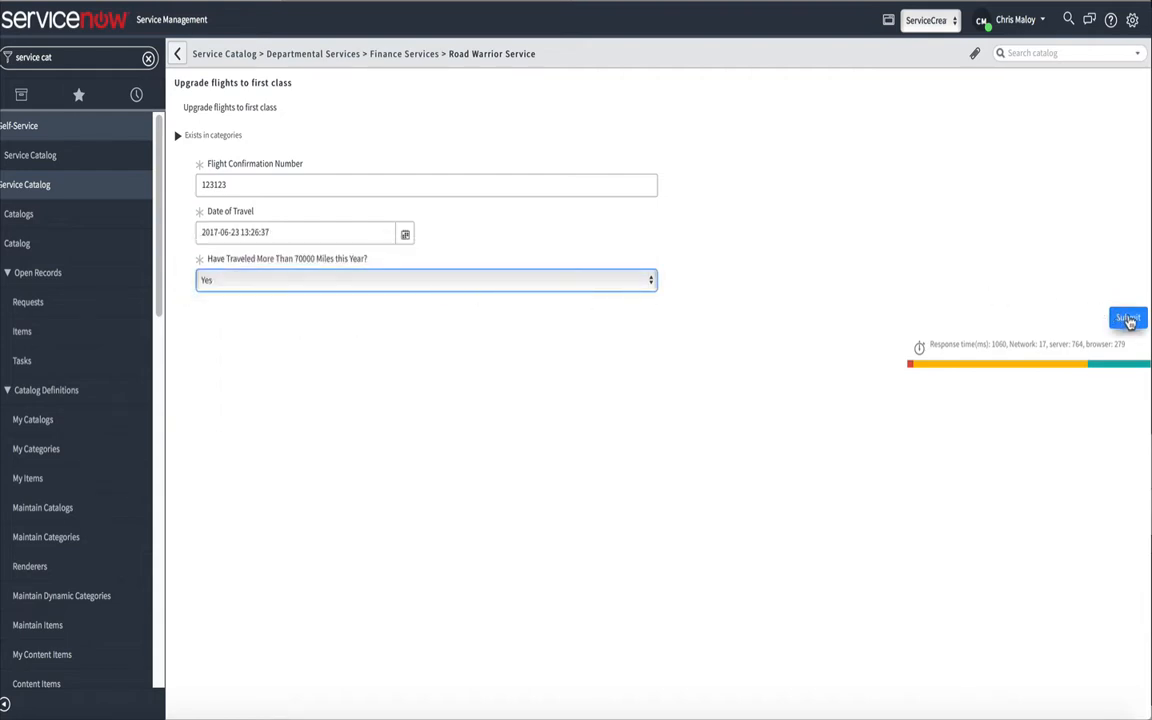
pyautogui.click(1129, 319)
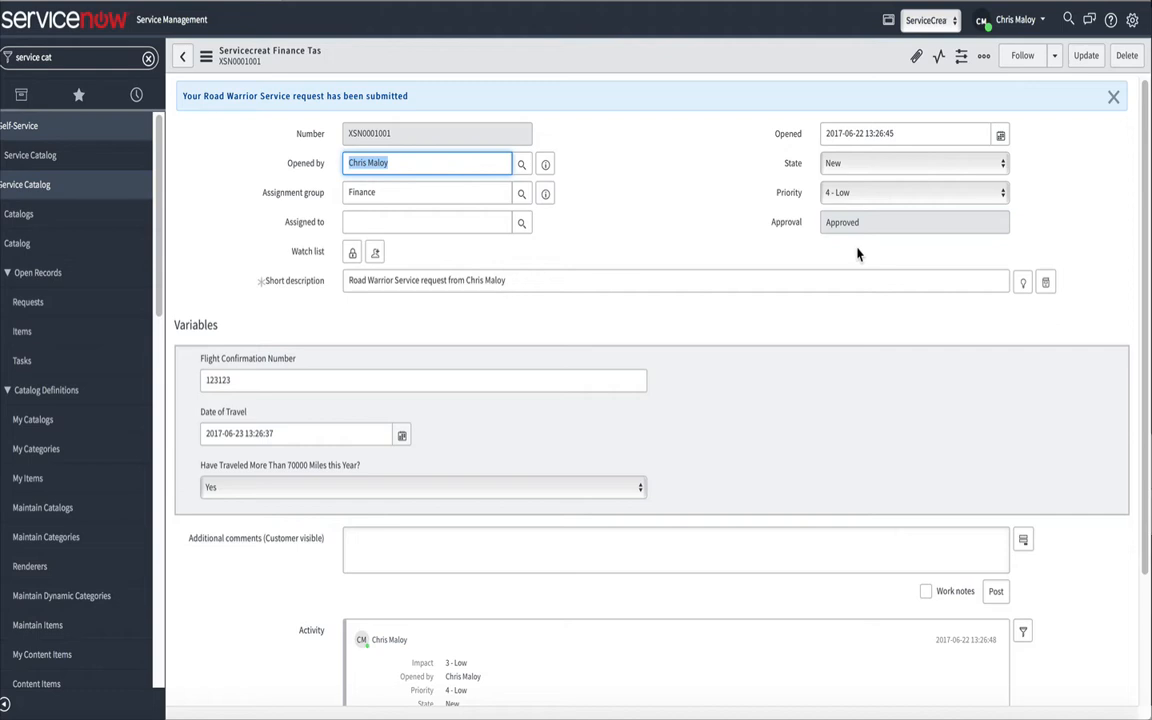
# Open the submitted Road Warrior Service request from the open tasks of Finance Services
pyautogui.click(40, 57)
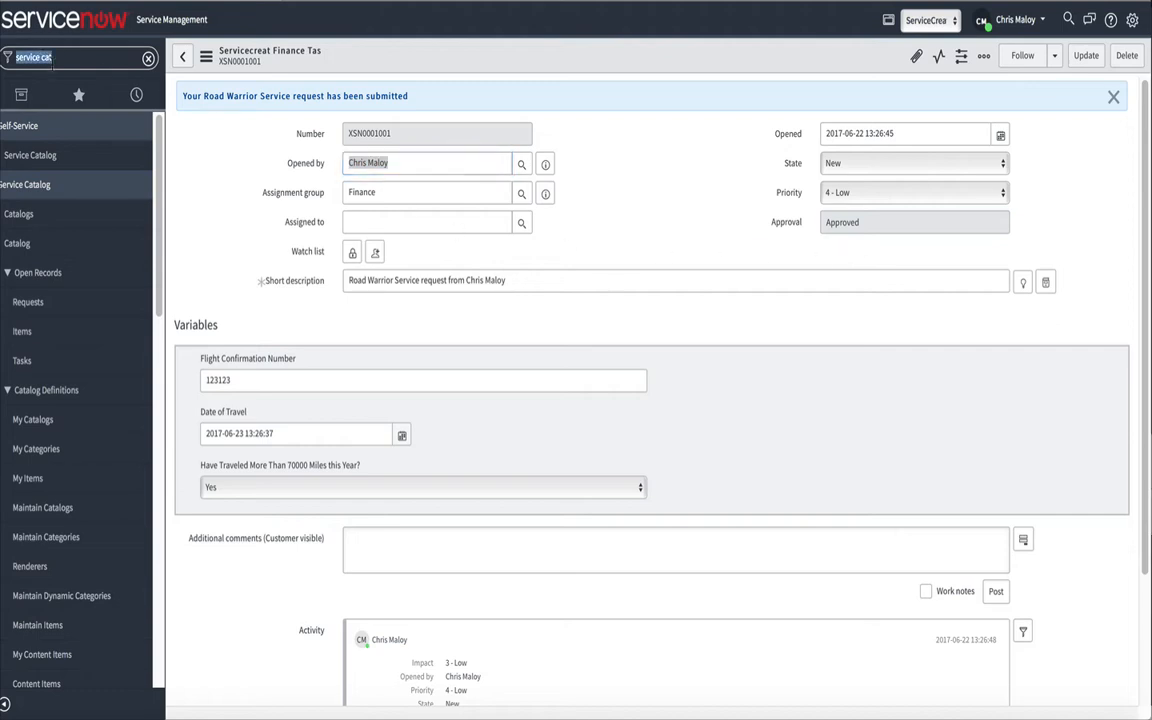
pyautogui.write('financ')
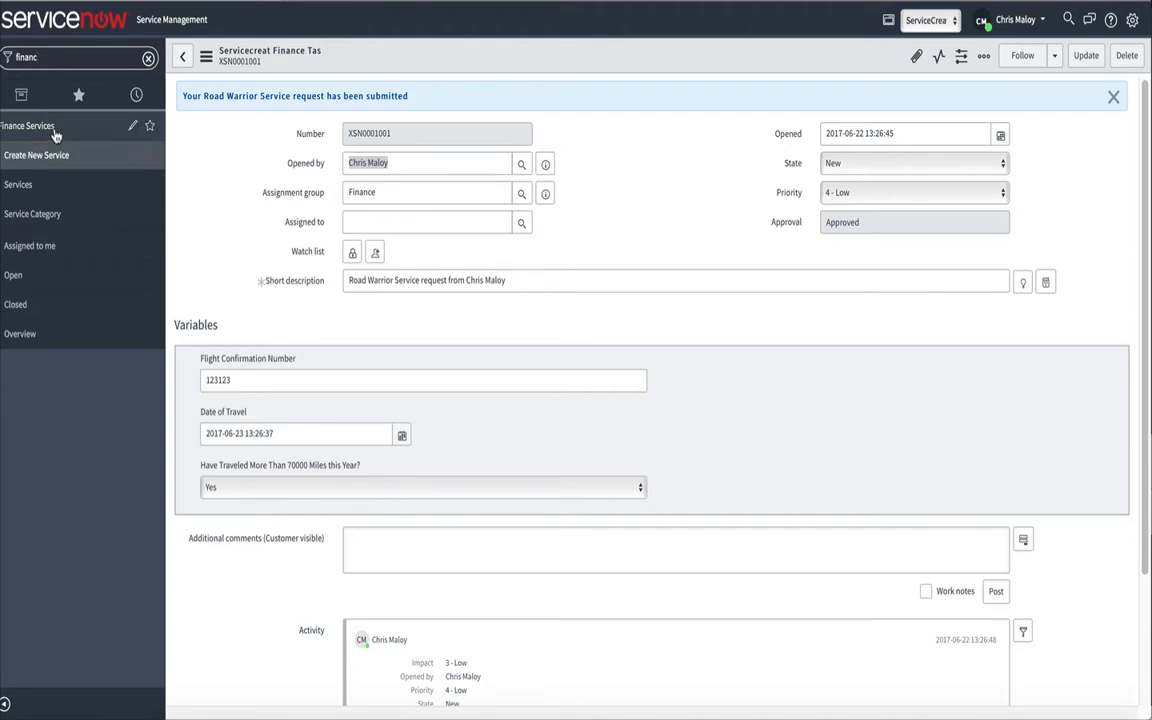
pyautogui.click(14, 276)
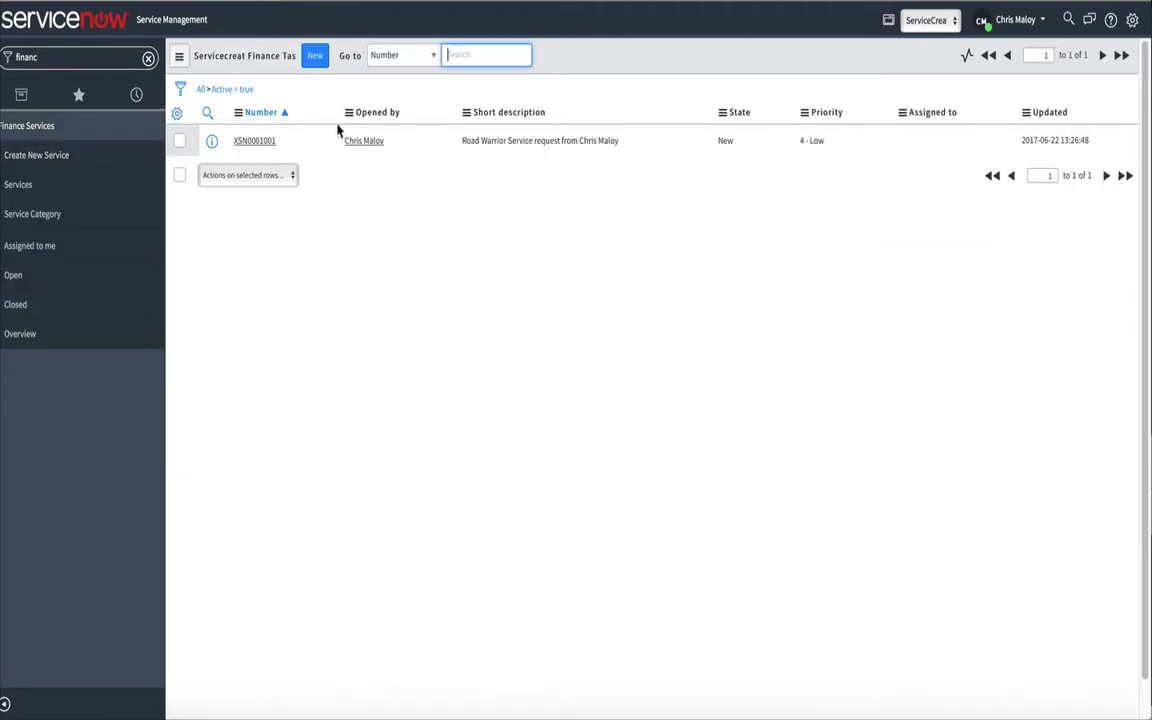
pyautogui.click(252, 141)
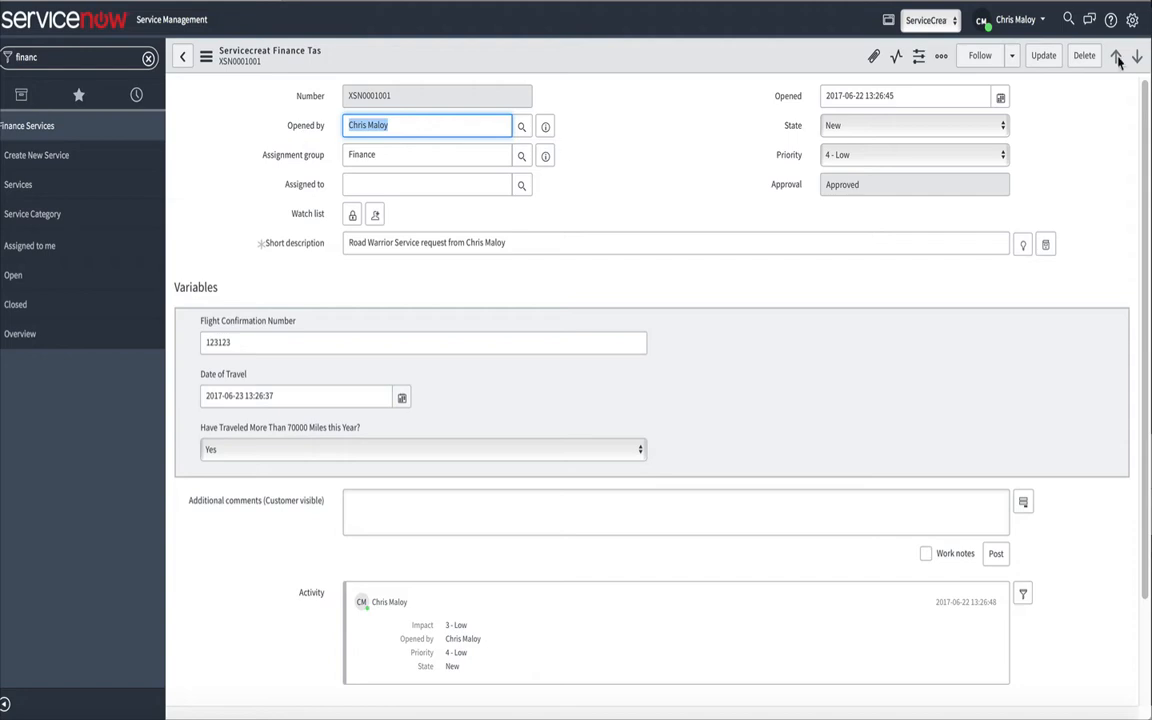
# Set the request's state to Completed and update the record
pyautogui.click(858, 127)
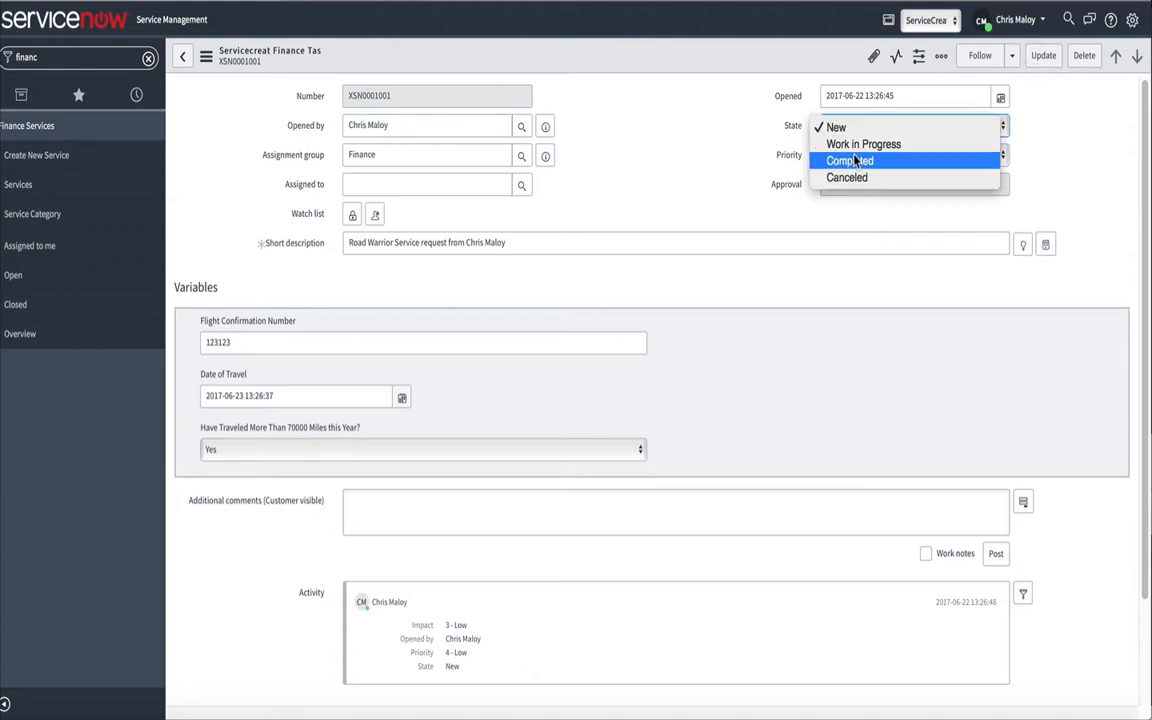
pyautogui.click(861, 157)
pyautogui.click(1040, 56)
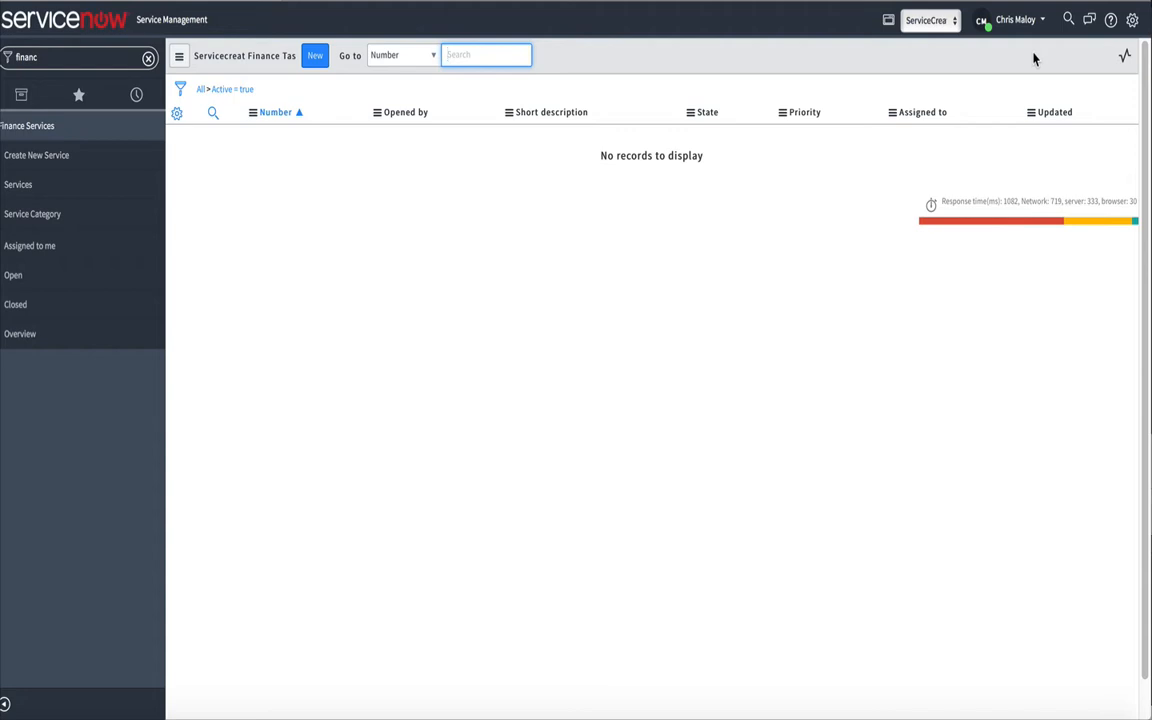
# Open the completed request from the closed Finance Services tasks, review its activity, and show its workflow
pyautogui.click(21, 306)
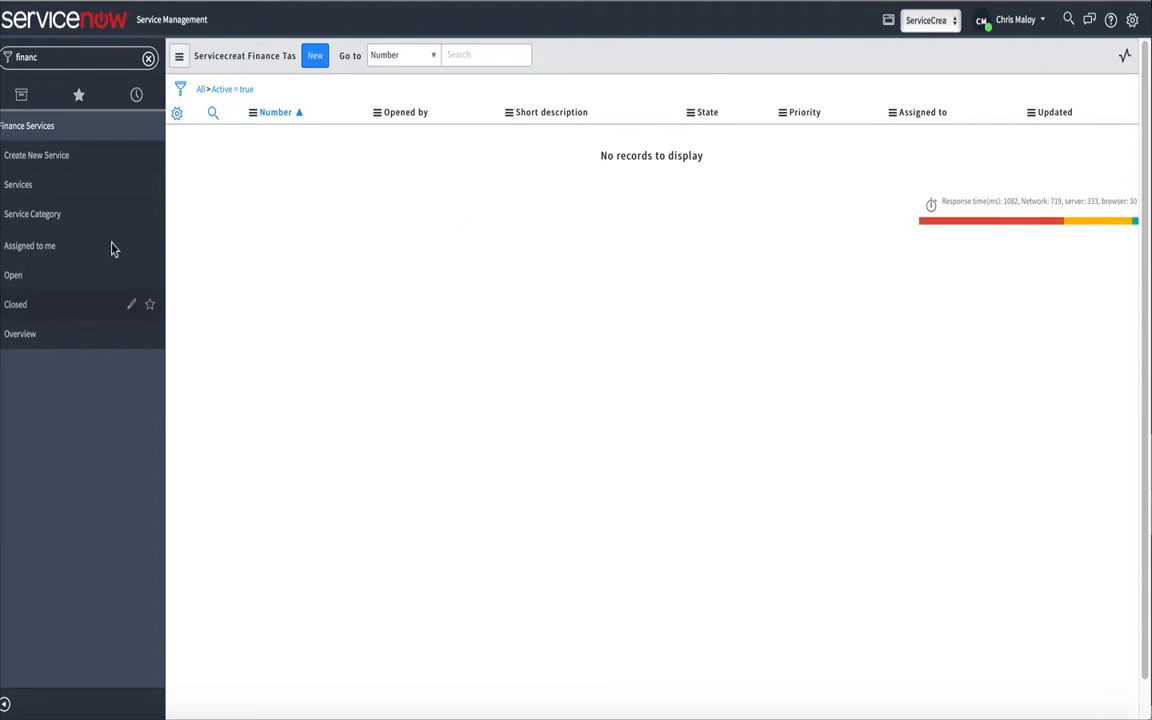
pyautogui.click(252, 141)
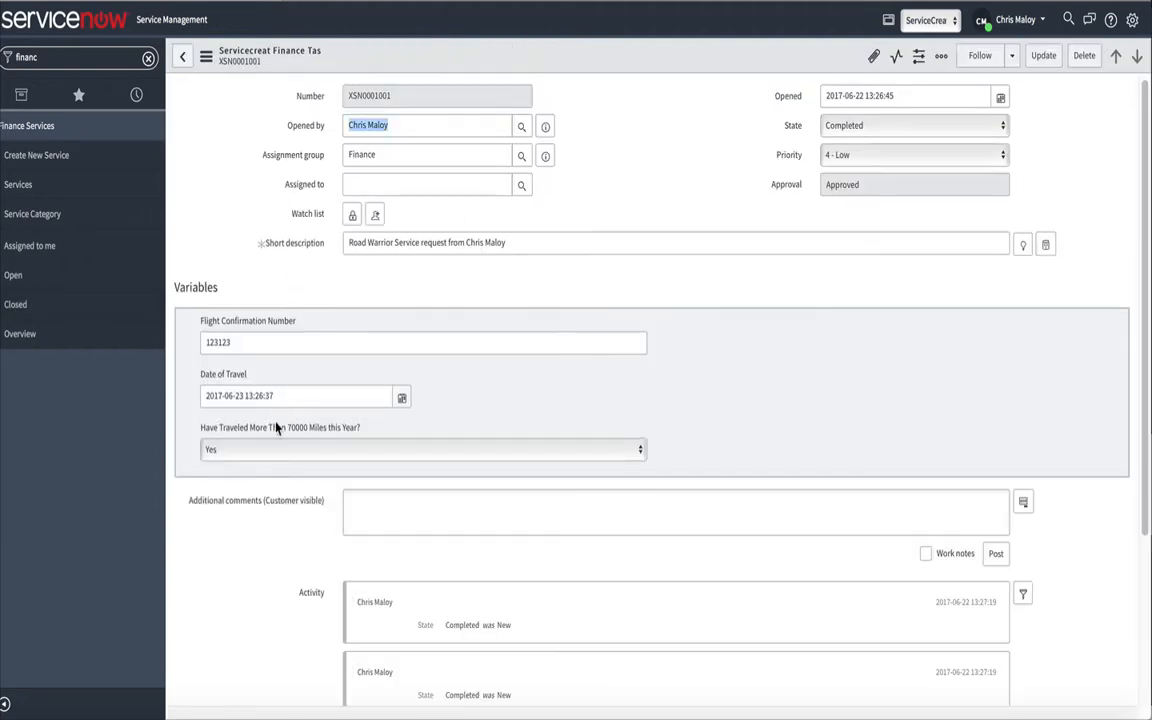
pyautogui.scroll(-2, 275, 452)
pyautogui.scroll(-2, 275, 452)
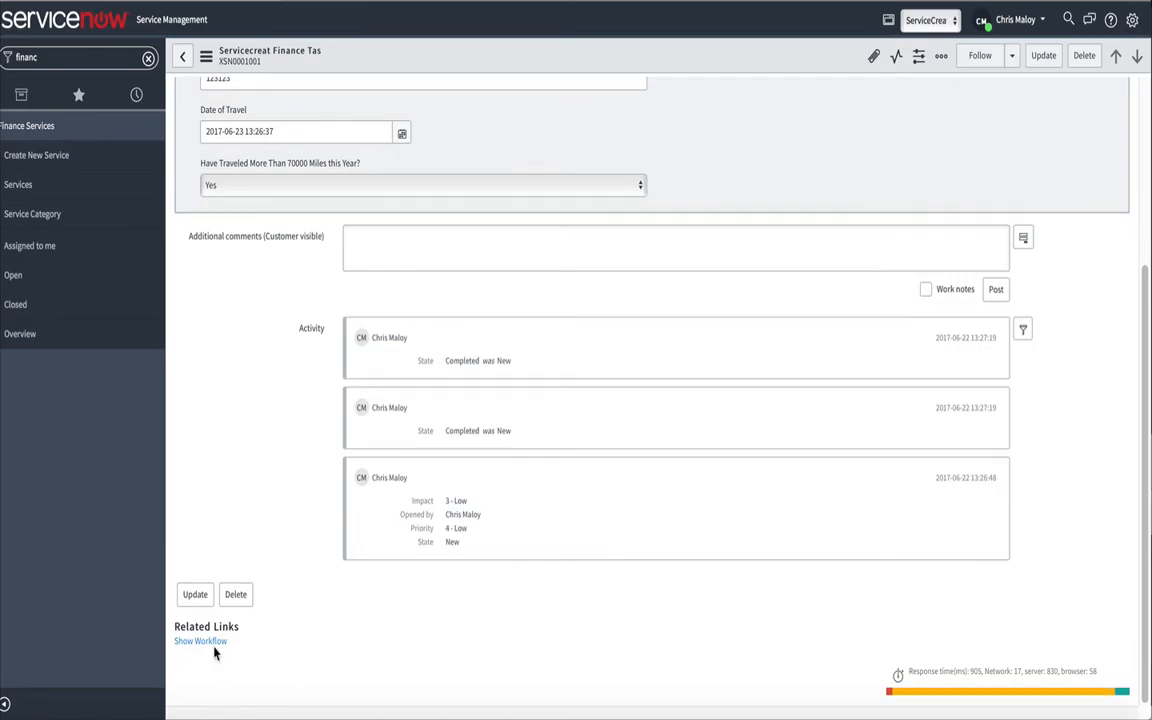
pyautogui.click(214, 642)
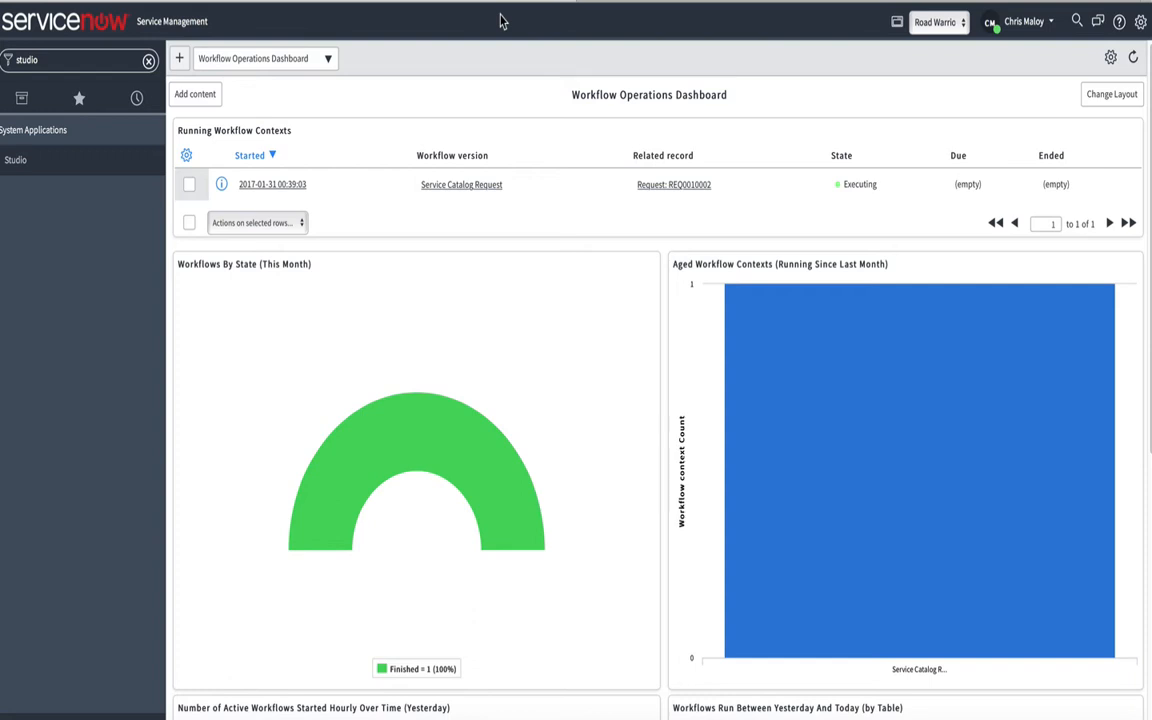
# Load the Road Warrior Service App in Studio and examine the Road Warrior Service Task table definition and columns
pyautogui.click(16, 161)
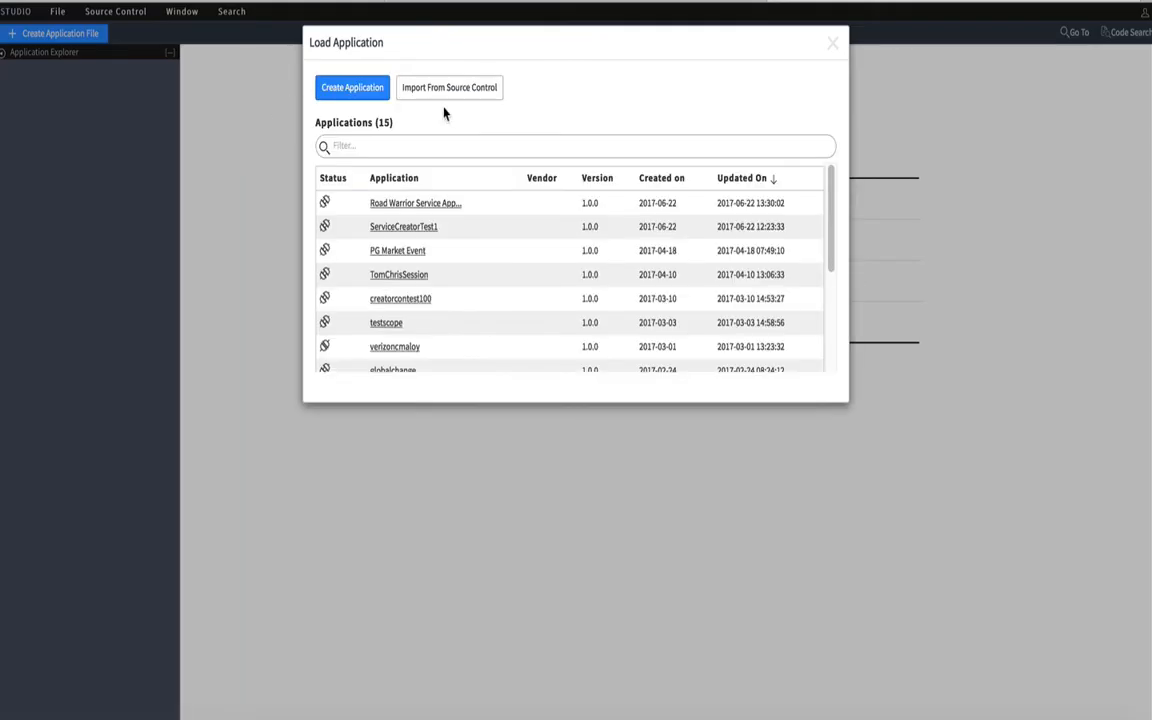
pyautogui.click(373, 86)
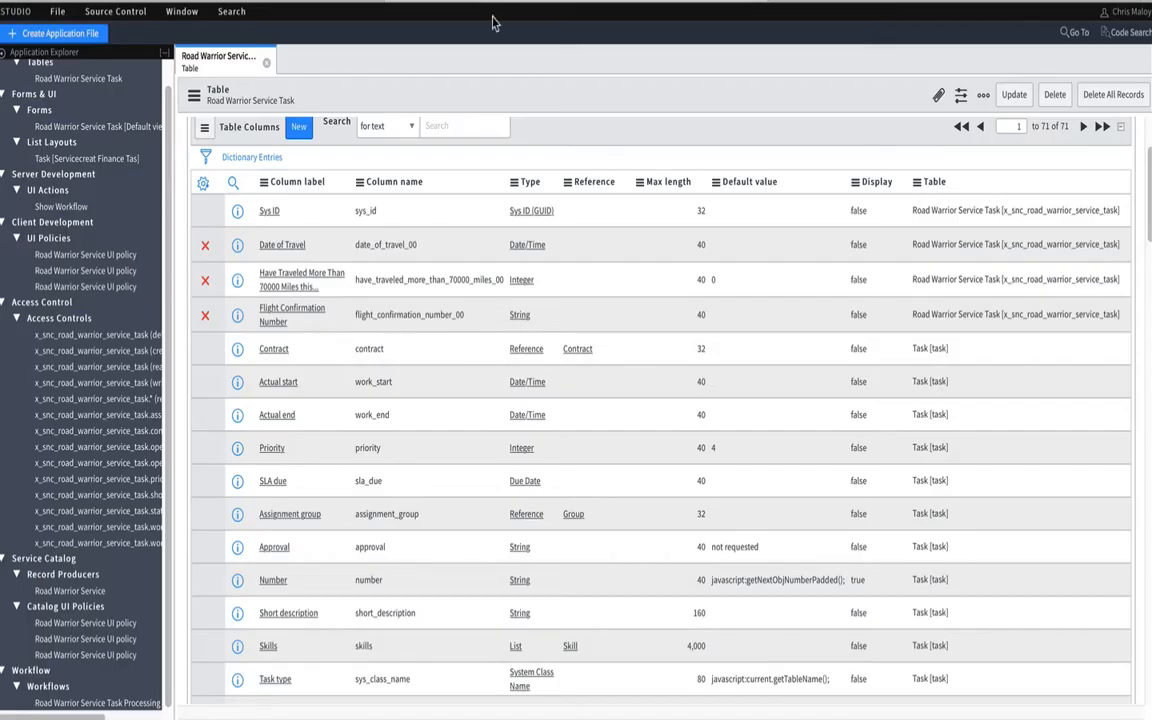
pyautogui.scroll(1, 398, 150)
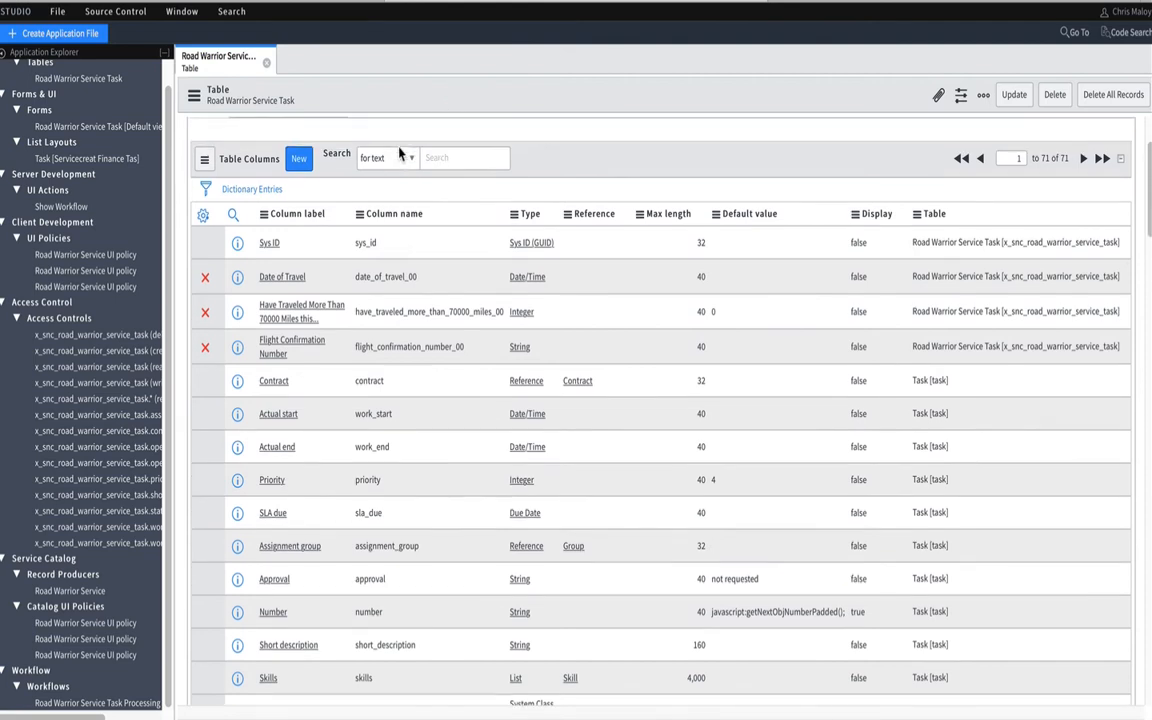
pyautogui.scroll(2, 60, 250)
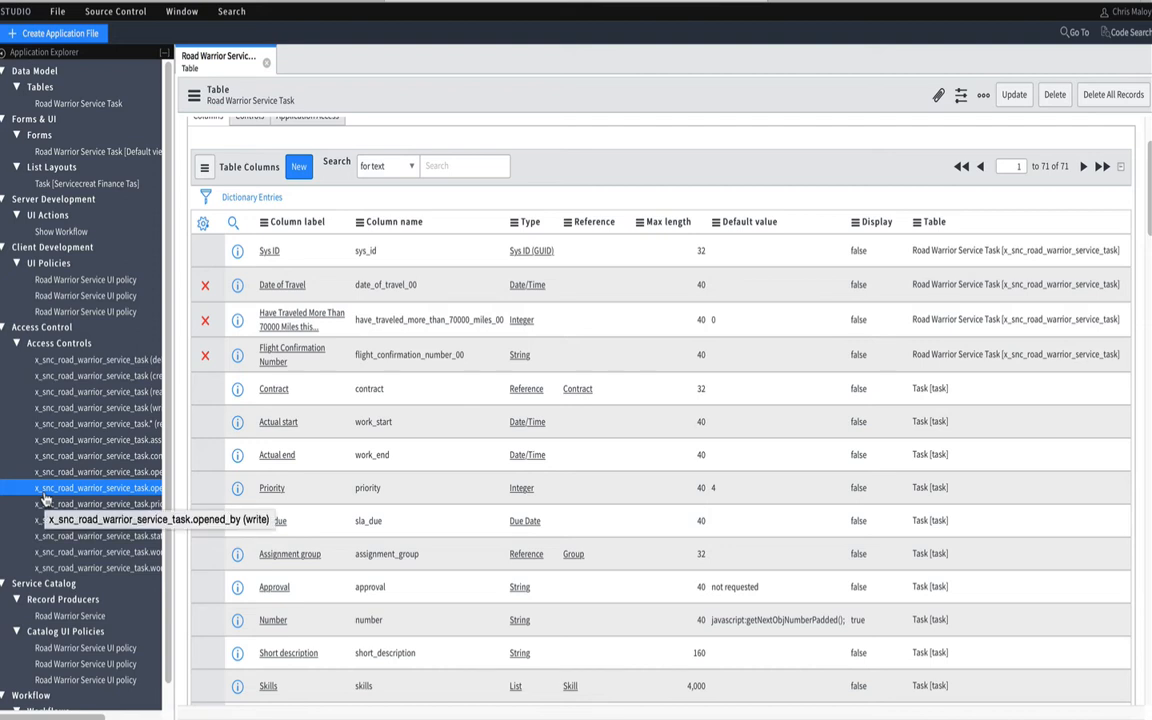
pyautogui.click(78, 103)
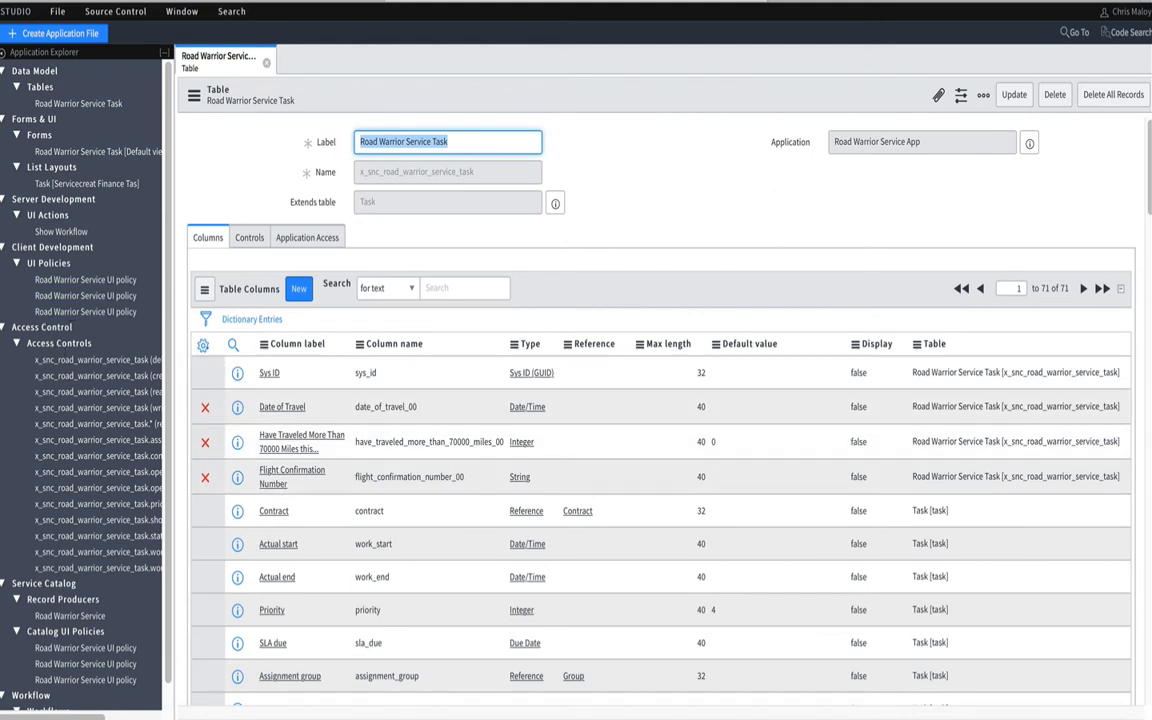
# Examine the Road Warrior Service Task Processing workflow diagram and close it
pyautogui.scroll(-1, 60, 480)
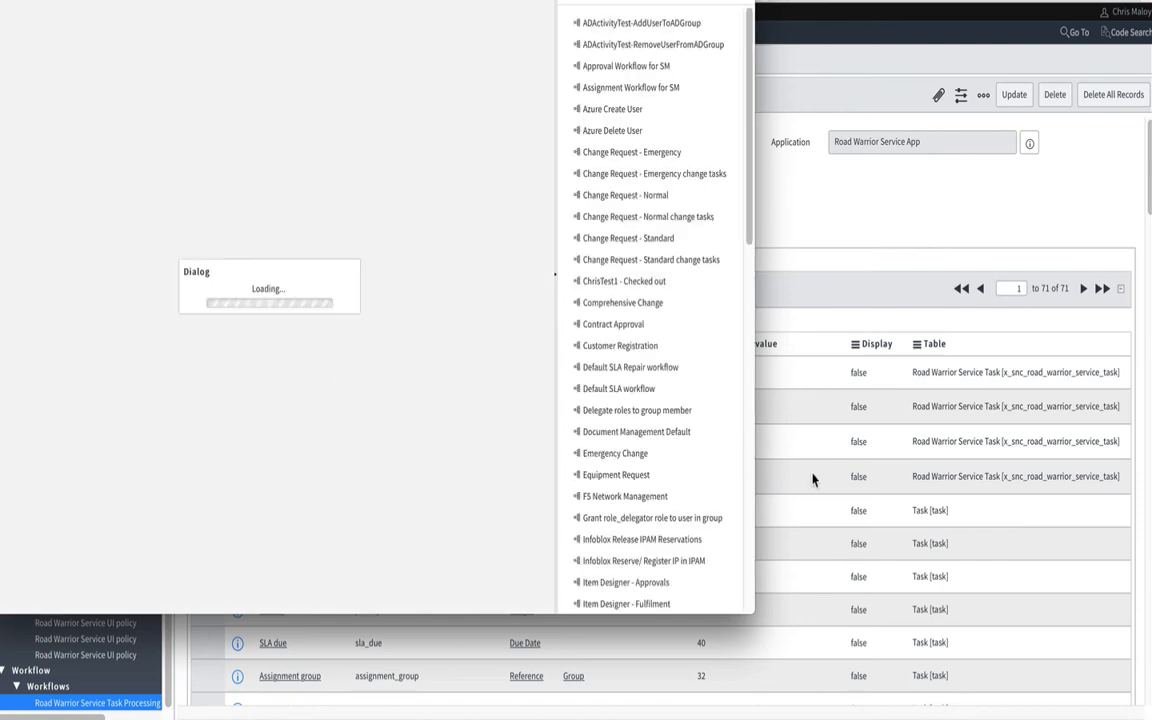
pyautogui.moveTo(823, 470); pyautogui.dragTo(972, 458)
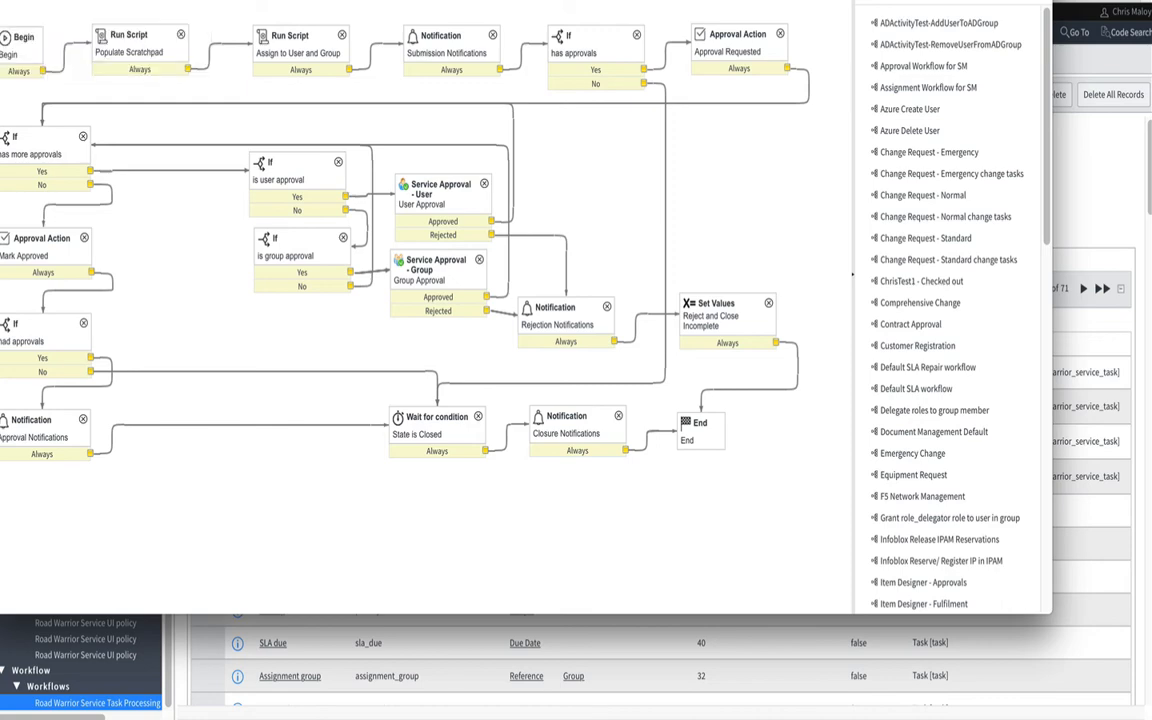
pyautogui.press('super+w')
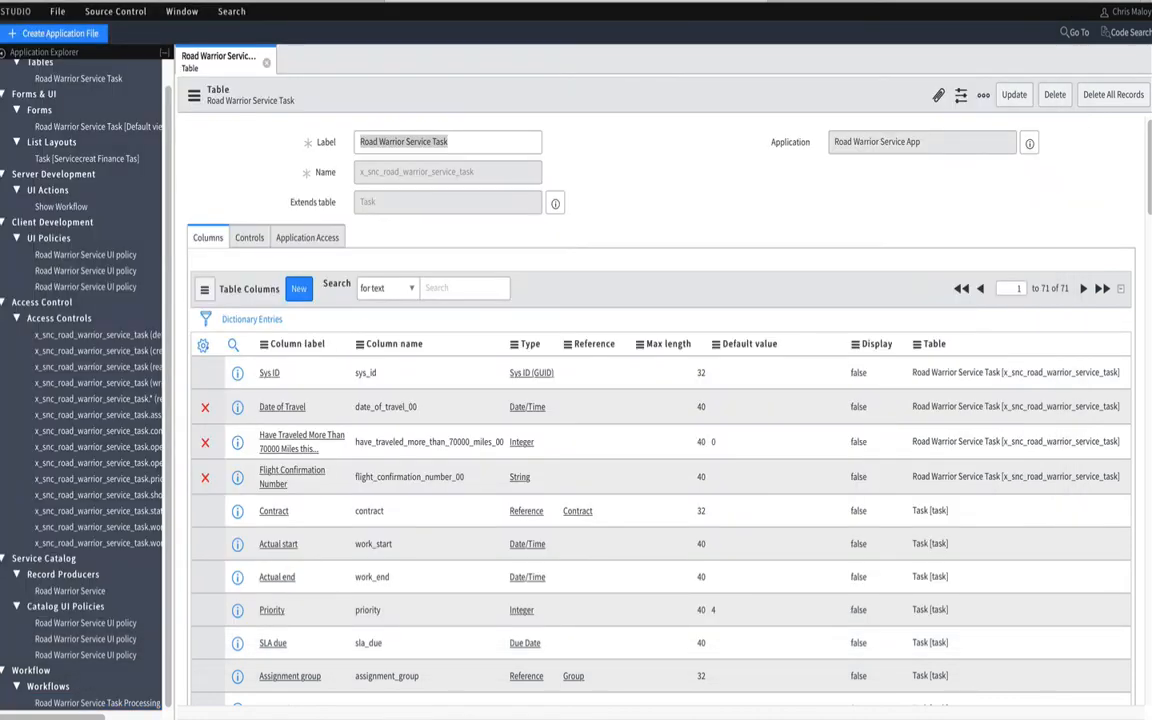